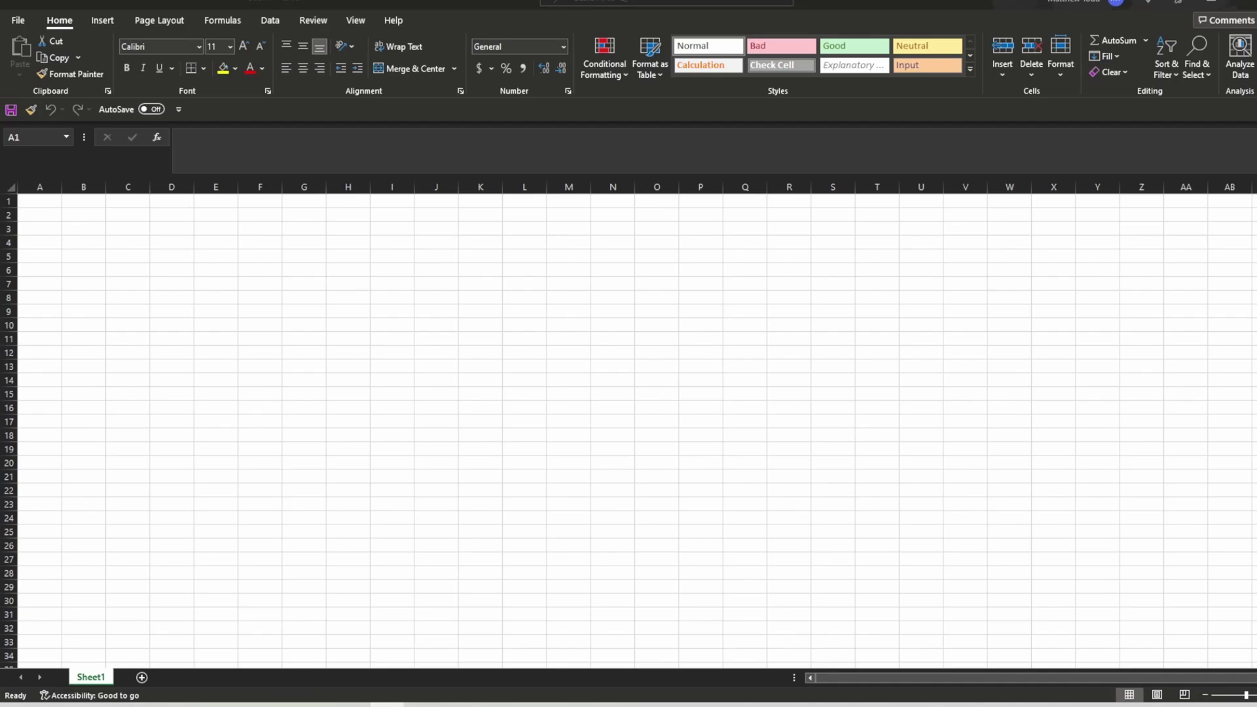
# Step: Review the rental equipment table in Sample Convert PDF to Excel.pdf and switch to Word
pyautogui.hotkey('alt', 'Tab')
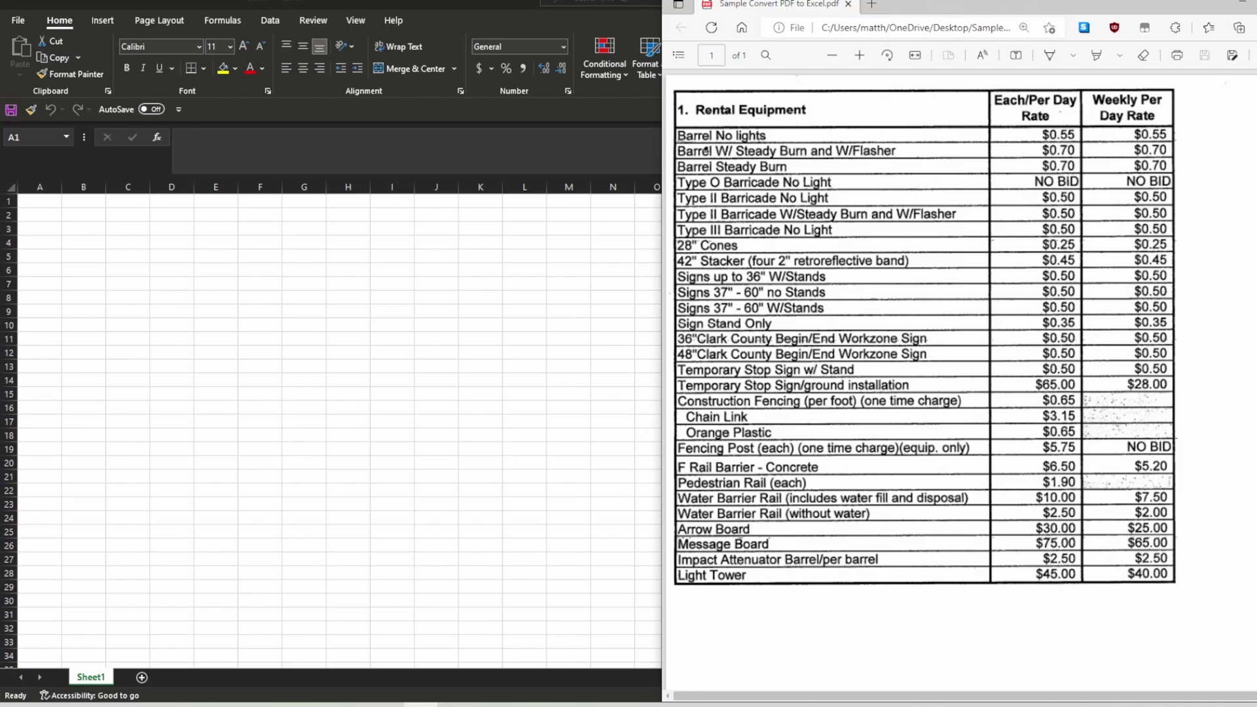
pyautogui.click(1242, 3)
pyautogui.click(1167, 6)
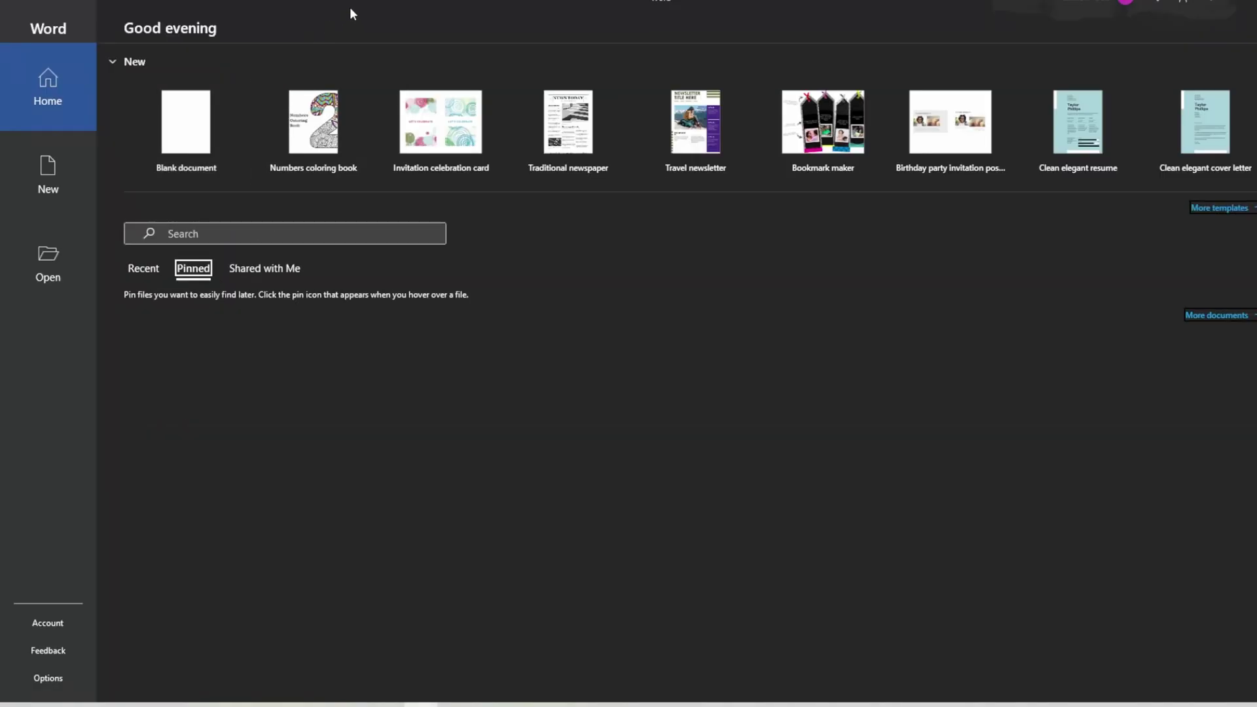
# Step: Open the Sample Convert PDF file from the desktop in Word, accept its conversion to an editable document, and maximize the window
pyautogui.doubleClick(349, 6)
pyautogui.moveTo(521, 98); pyautogui.dragTo(572, 305)
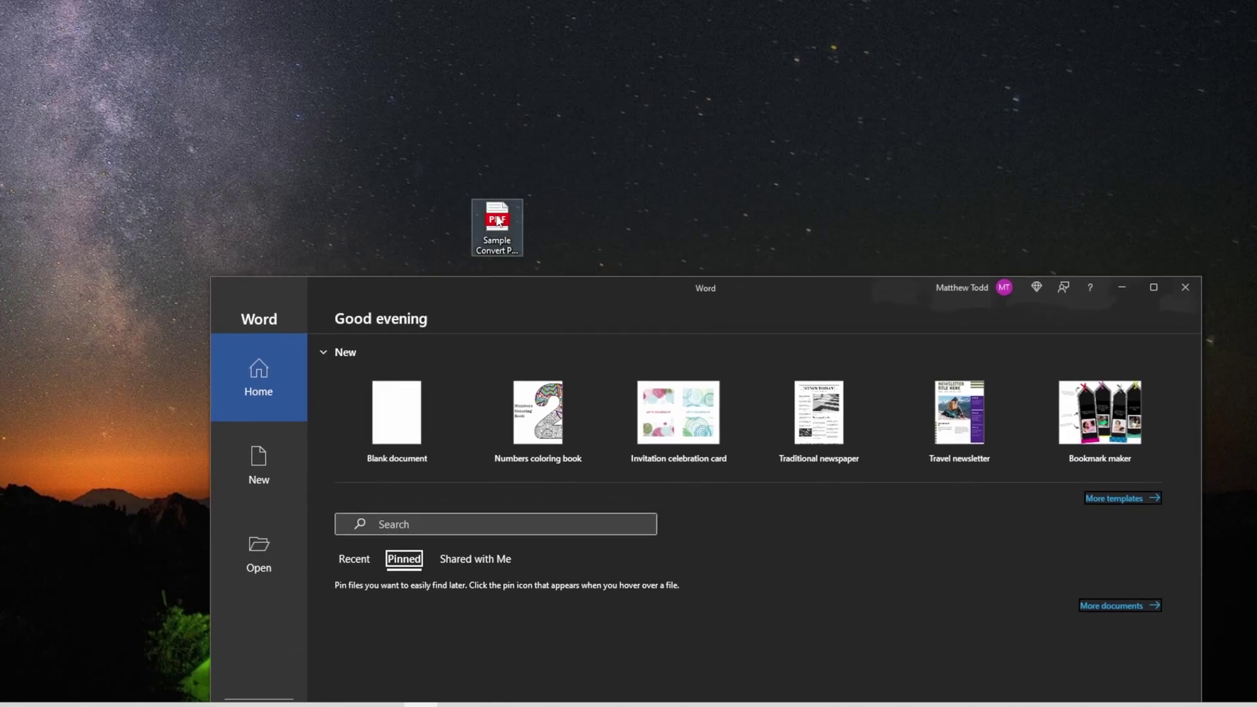
pyautogui.moveTo(498, 221); pyautogui.dragTo(728, 601)
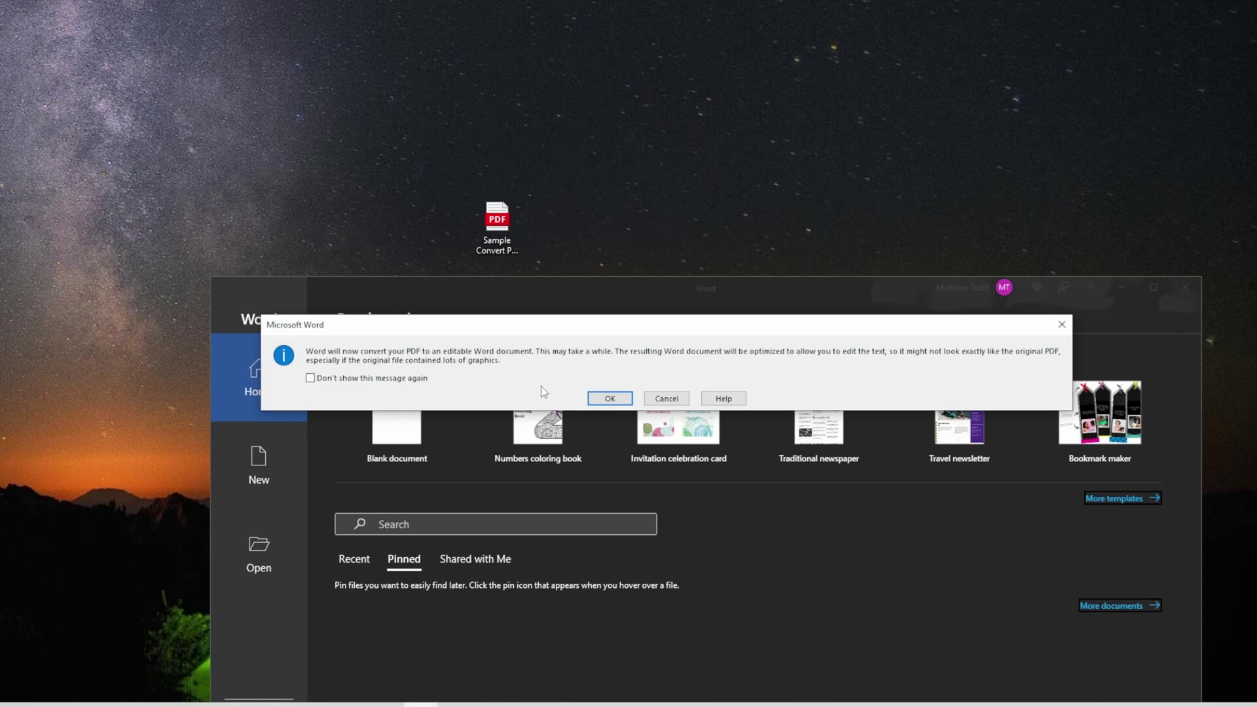
pyautogui.click(606, 397)
pyautogui.click(1154, 288)
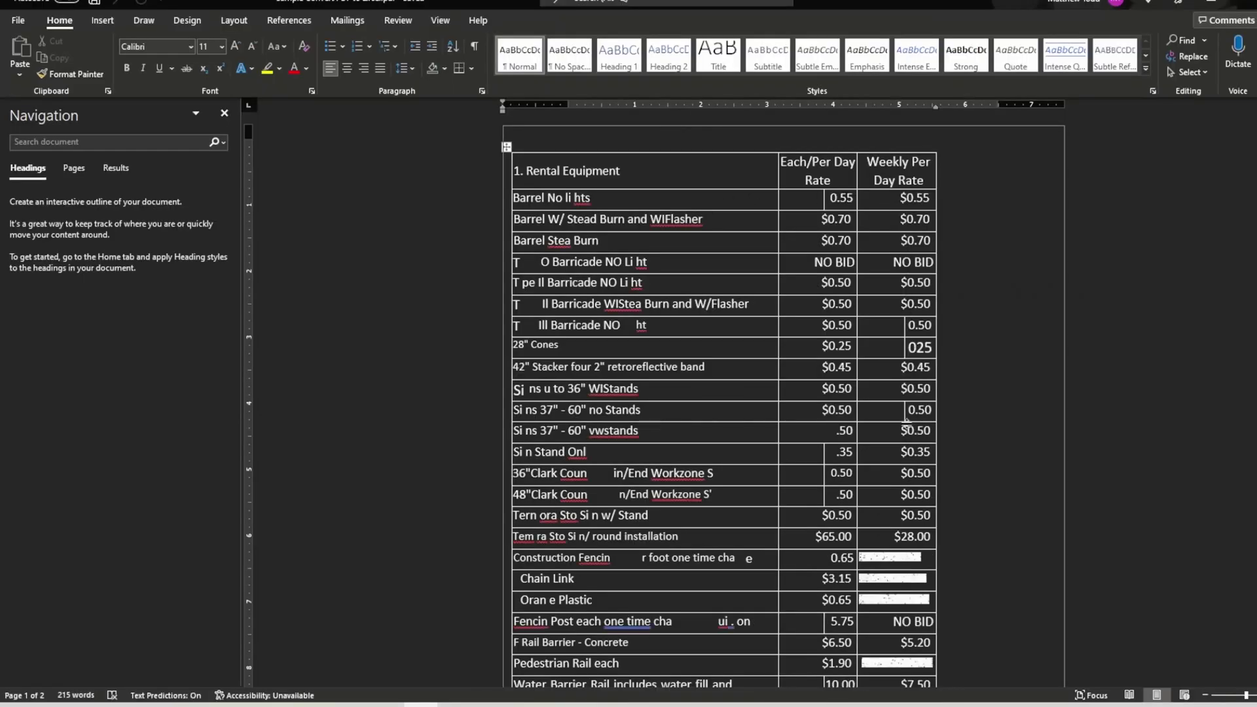
# Step: Add the missing dollar sign to 0.55 in the first Barrel row and delete the four images in the Weekly Per Day Rate column
pyautogui.click(828, 199)
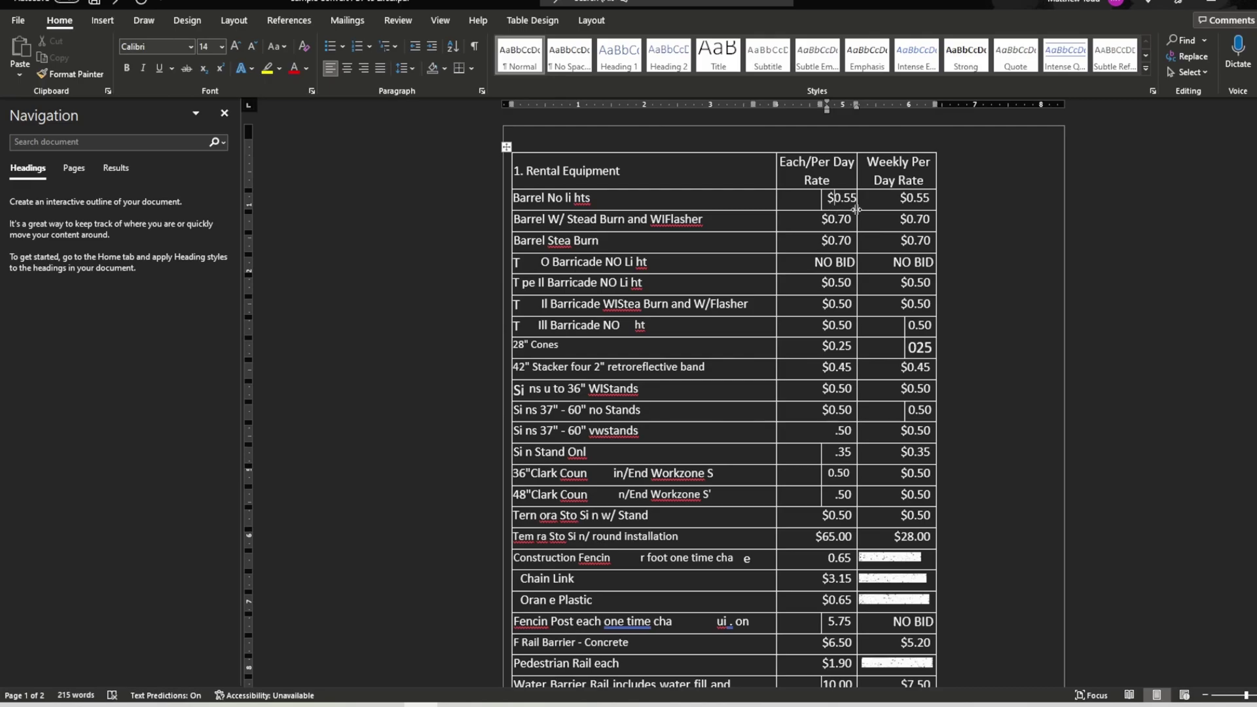
pyautogui.click(876, 562)
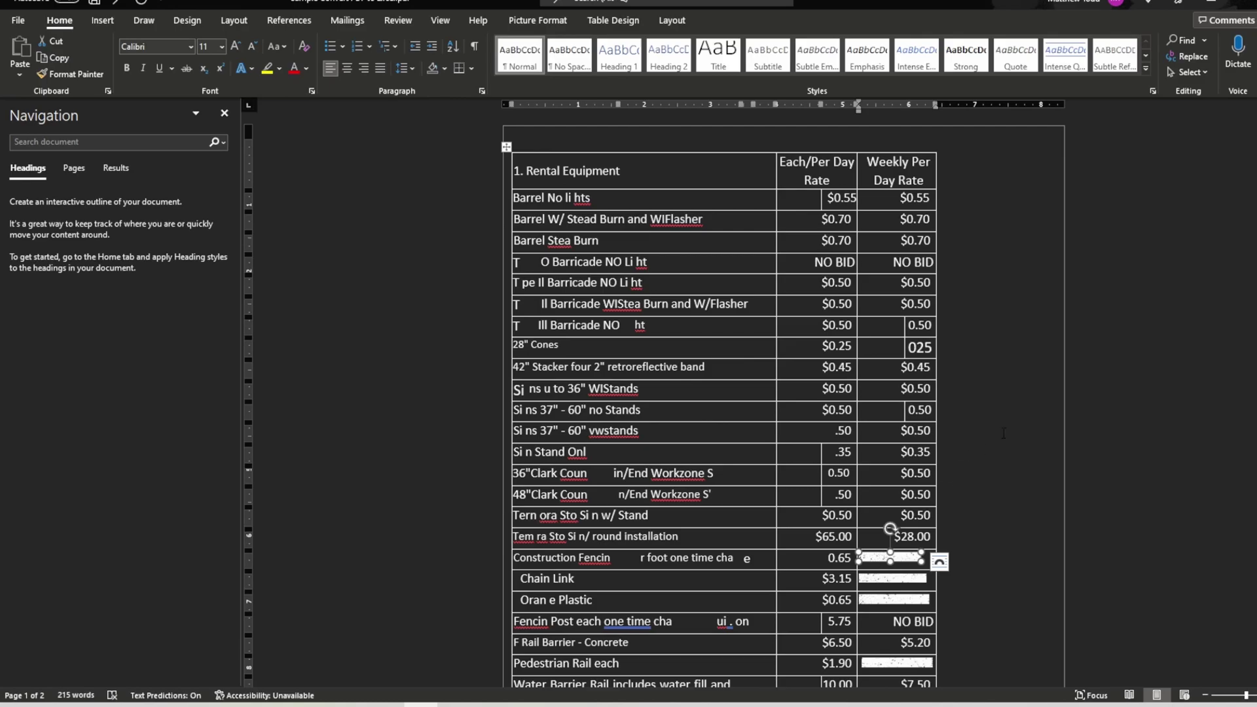
pyautogui.press('Delete')
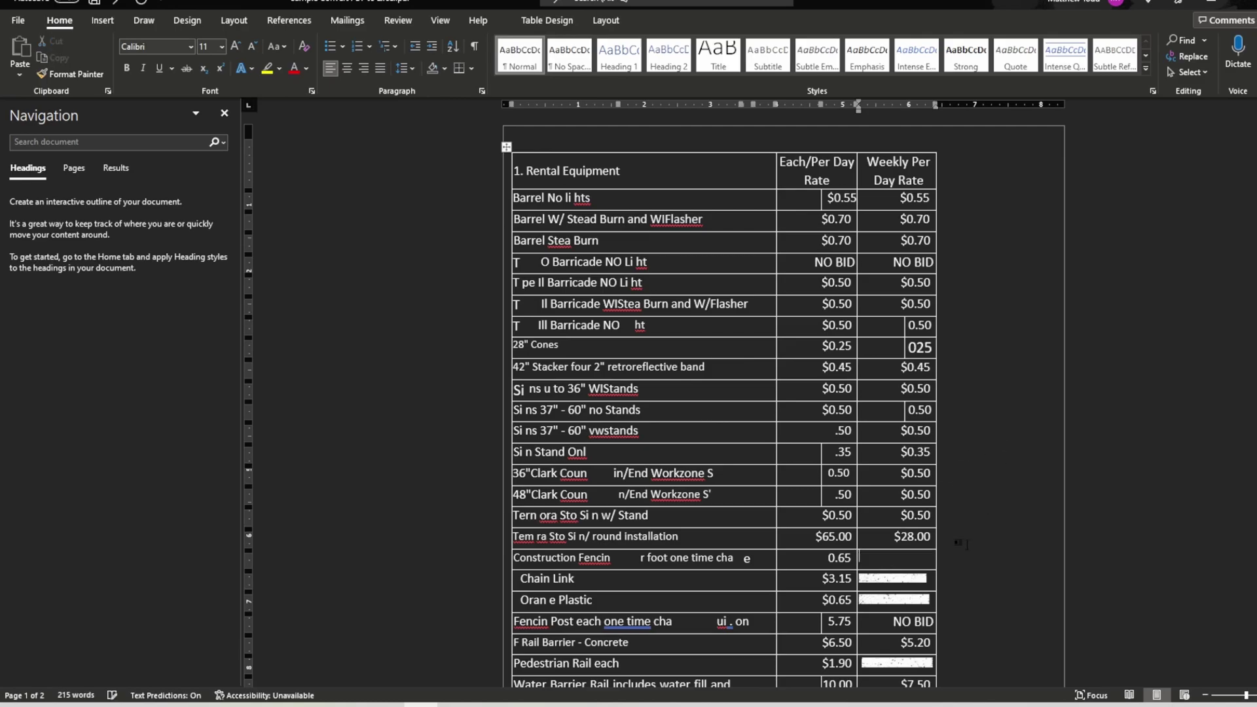
pyautogui.click(910, 579)
pyautogui.press('Delete')
pyautogui.click(919, 604)
pyautogui.press('Delete')
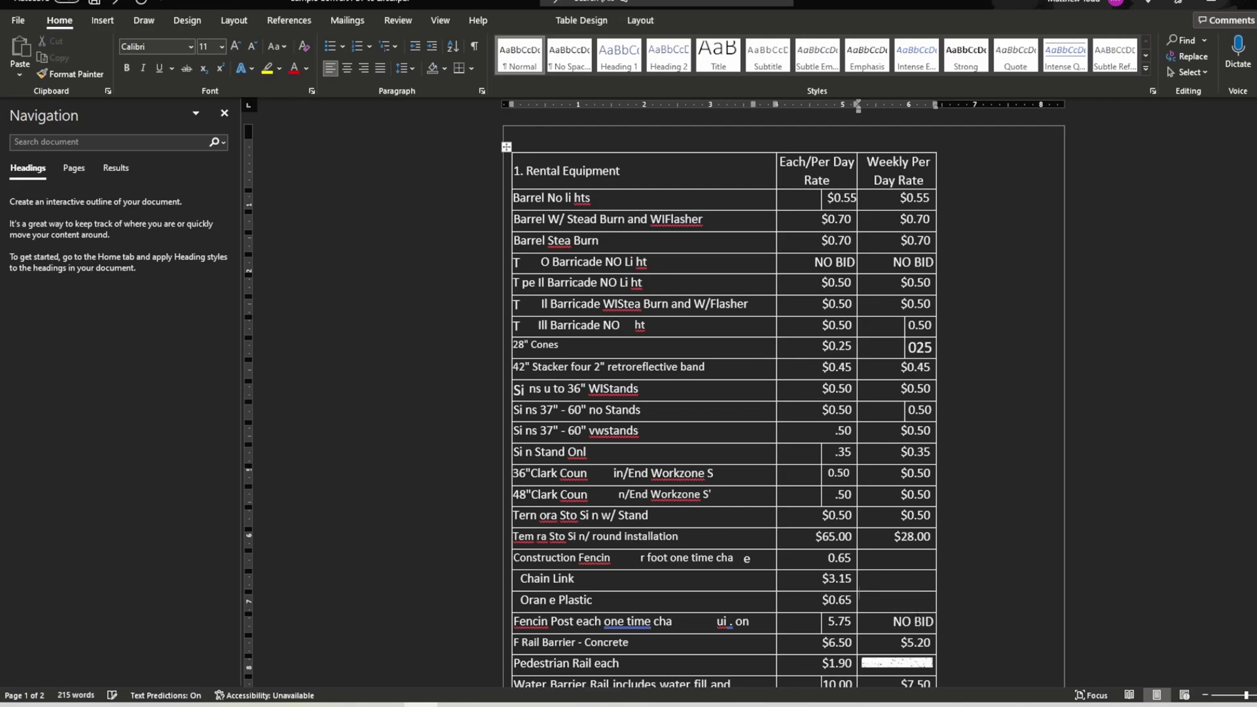
pyautogui.click(897, 663)
pyautogui.press('Delete')
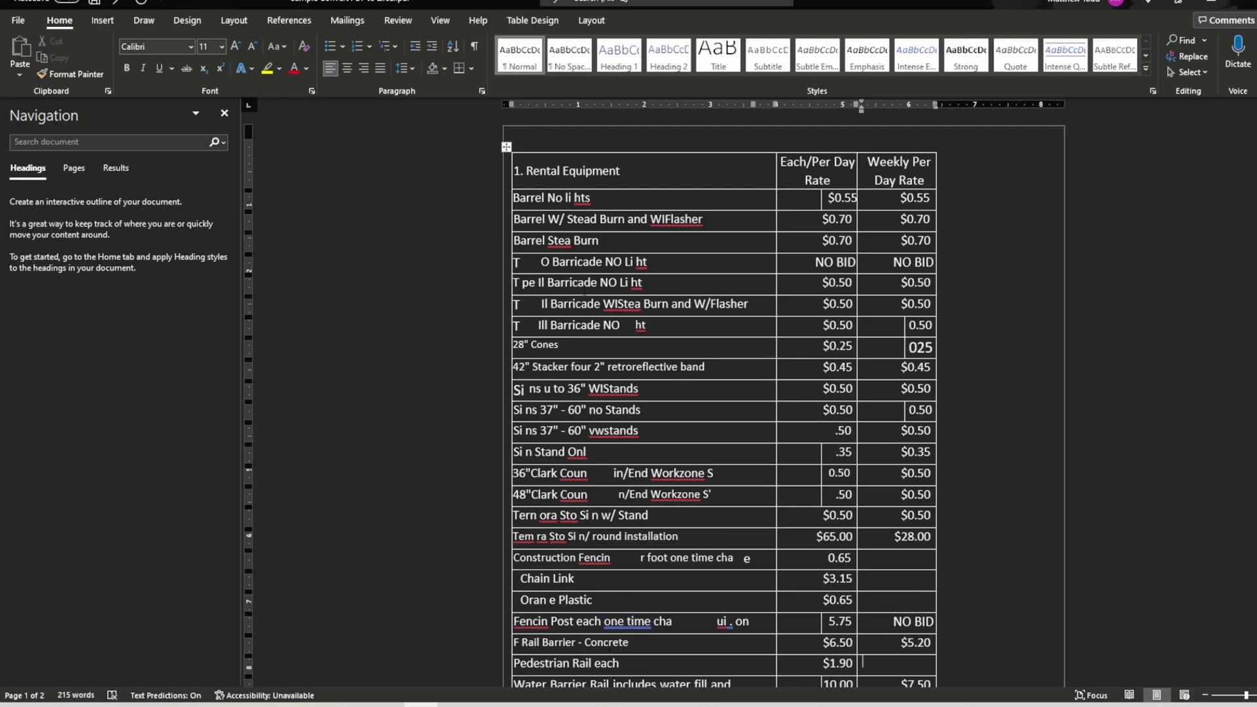
# Step: Correct the fencing post description to "Fencing Post each one time charge" and delete the stray "ui . on" text
pyautogui.click(548, 621)
pyautogui.write('g')
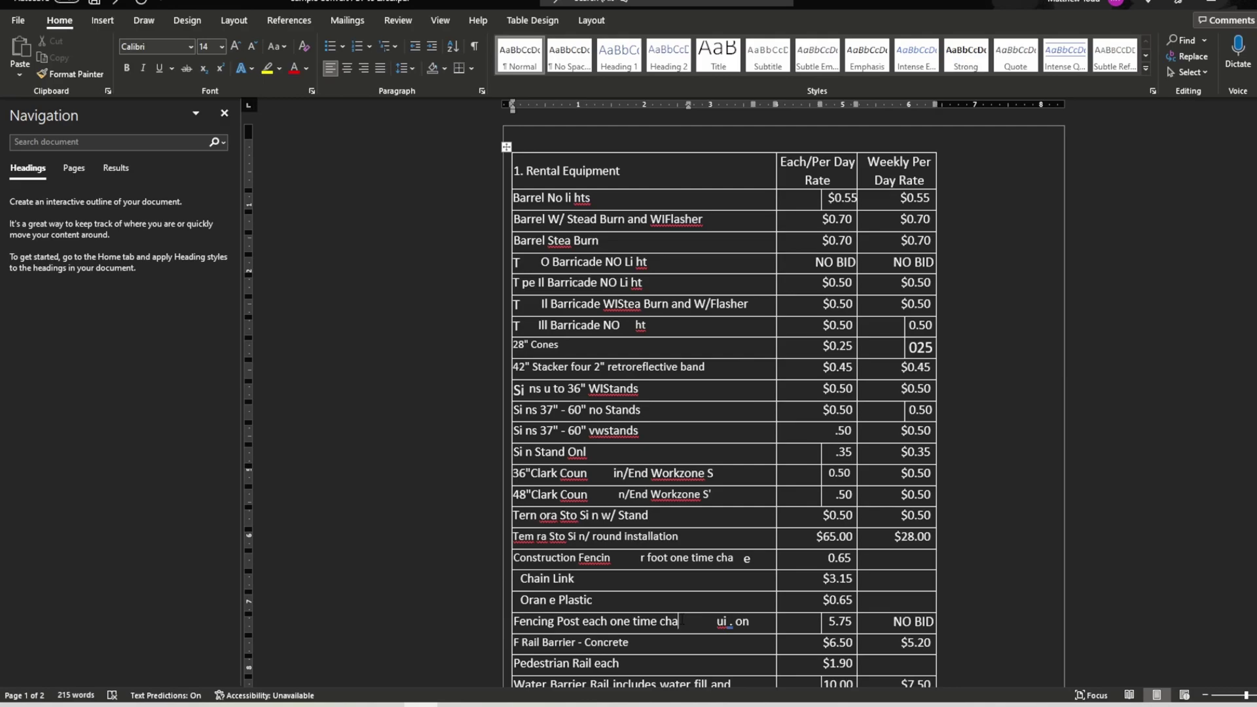
pyautogui.click(681, 620)
pyautogui.write('rge')
pyautogui.moveTo(691, 623); pyautogui.dragTo(755, 626)
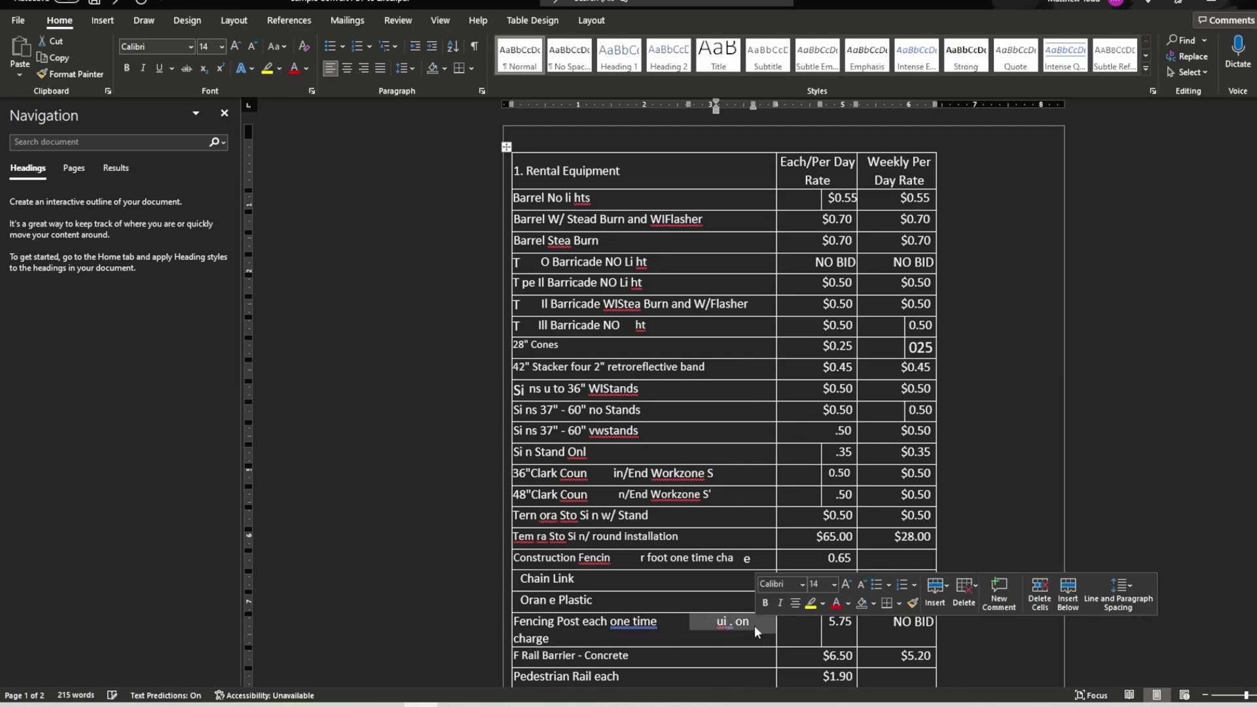
pyautogui.press('BackSpace')
pyautogui.click(616, 373)
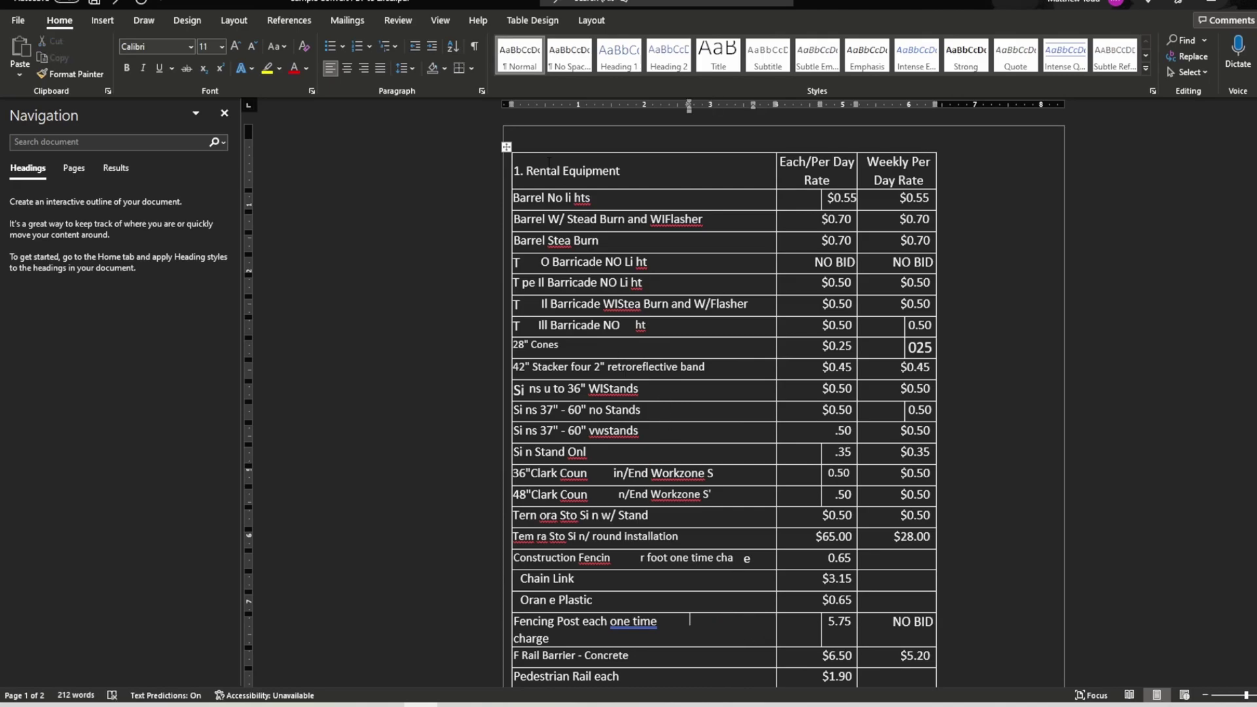
# Step: Copy the entire rental equipment table from Word and paste it at cell A1 of Sheet1 in Excel
pyautogui.click(506, 148)
pyautogui.hotkey('ctrl', 'c')
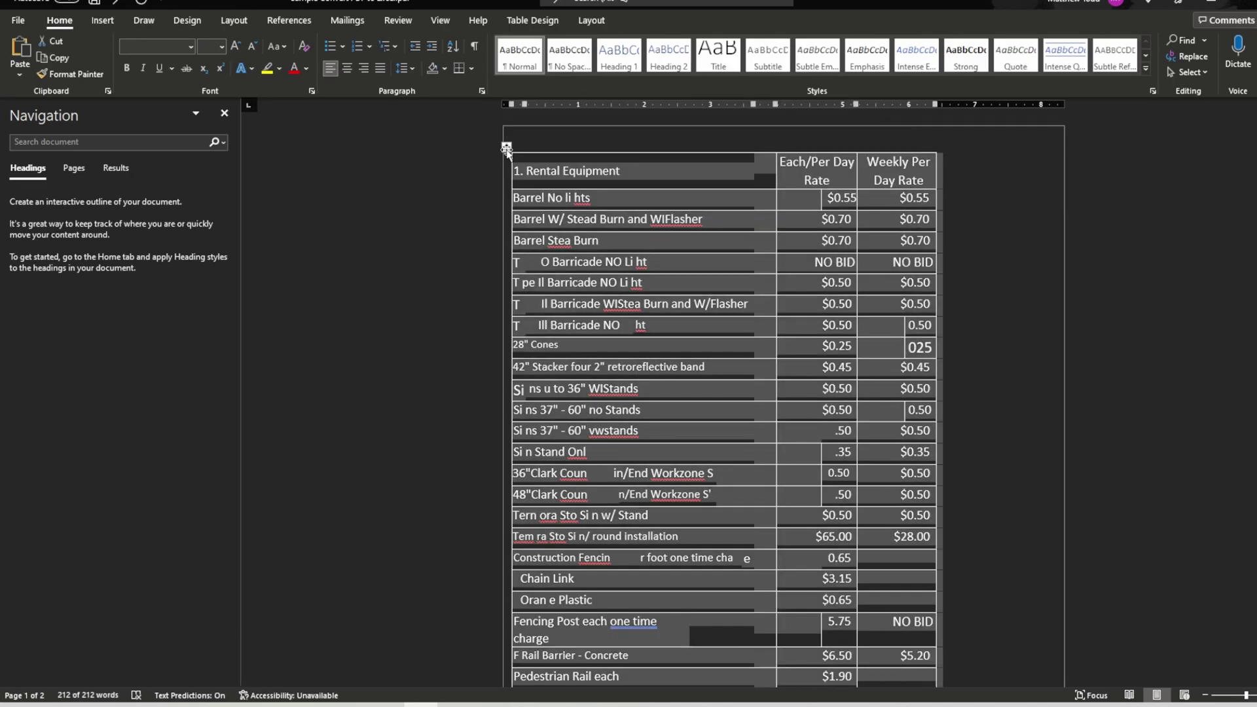
pyautogui.rightClick(507, 145)
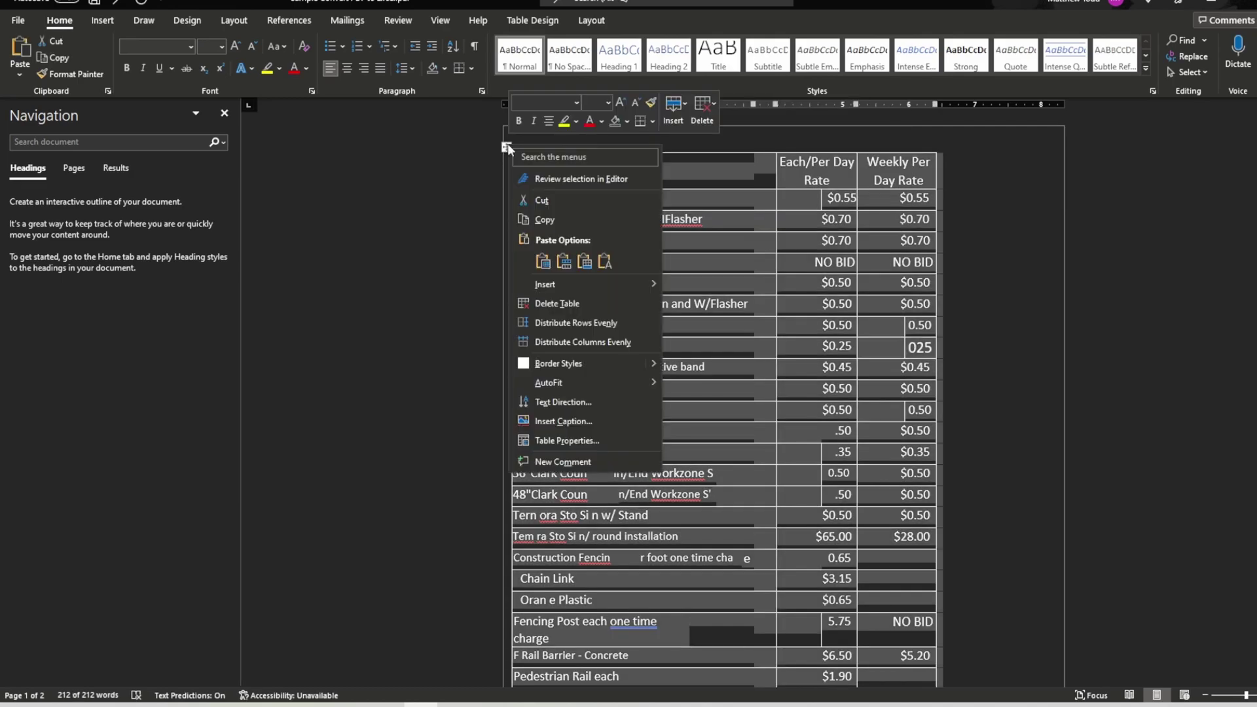
pyautogui.click(554, 217)
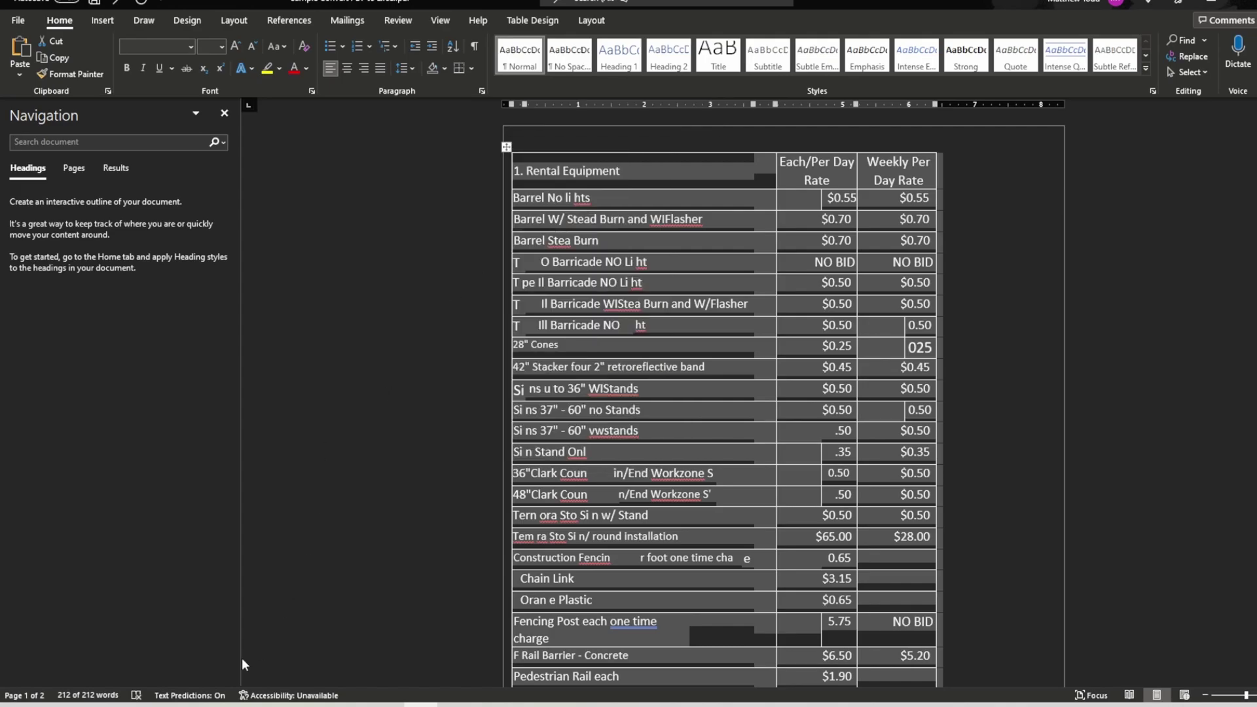
pyautogui.click(183, 706)
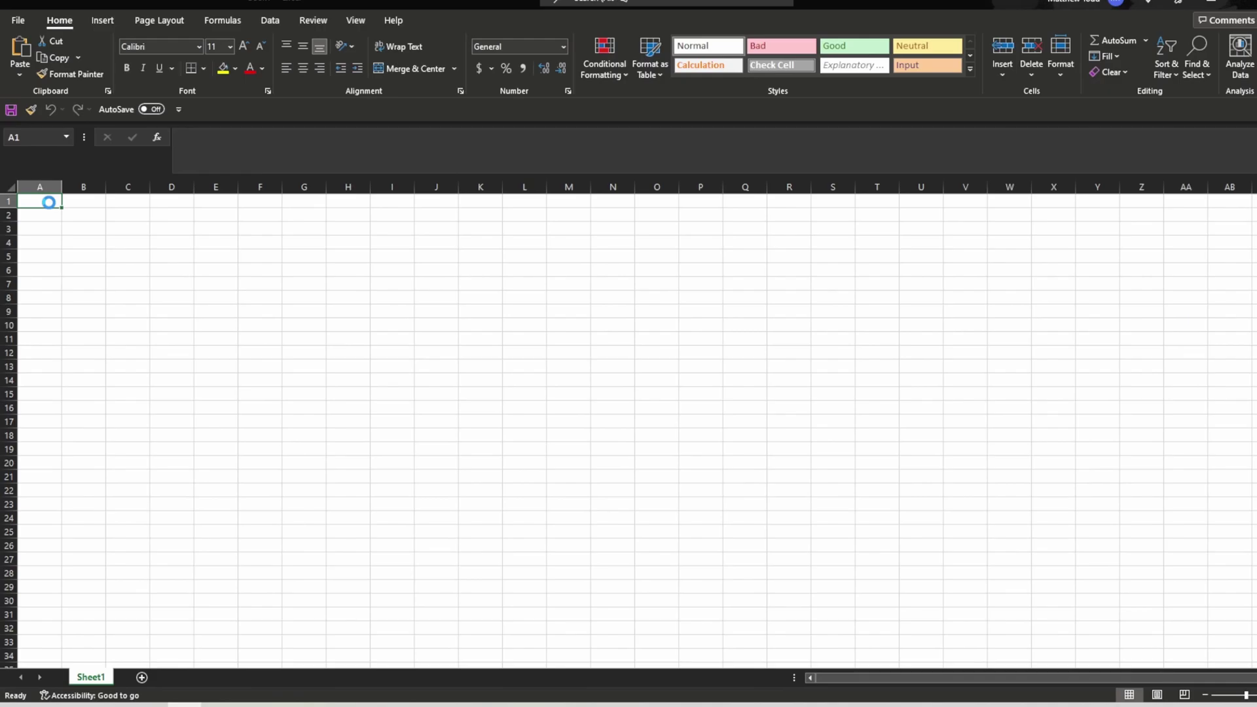
pyautogui.hotkey('ctrl', 'v')
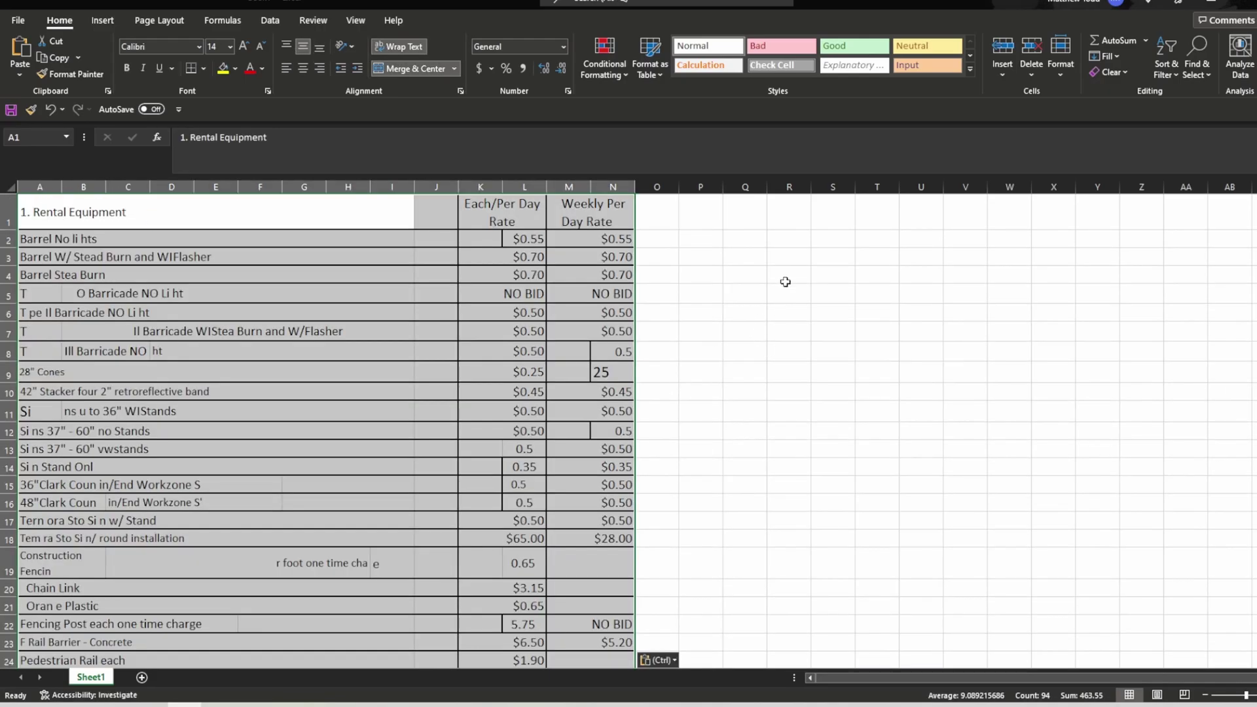
# Step: Paste the table a second time at cell P1 using Match Destination Formatting
pyautogui.click(692, 206)
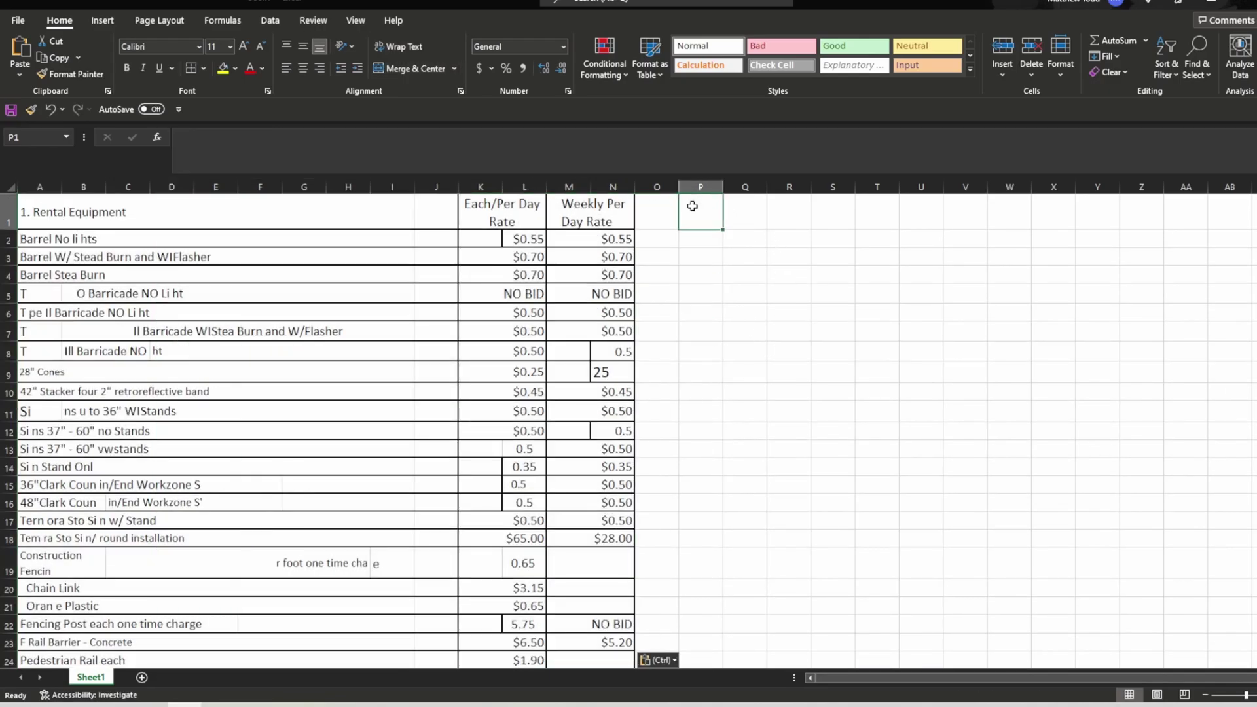
pyautogui.rightClick(692, 206)
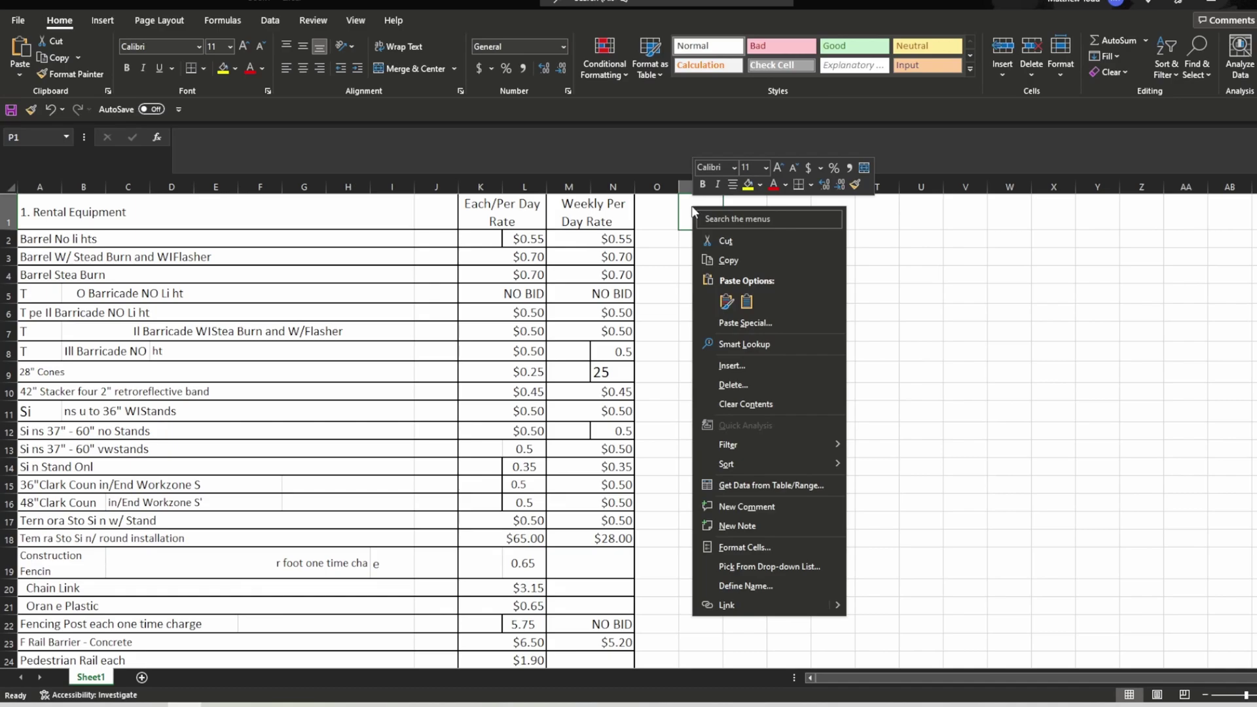
pyautogui.click(747, 302)
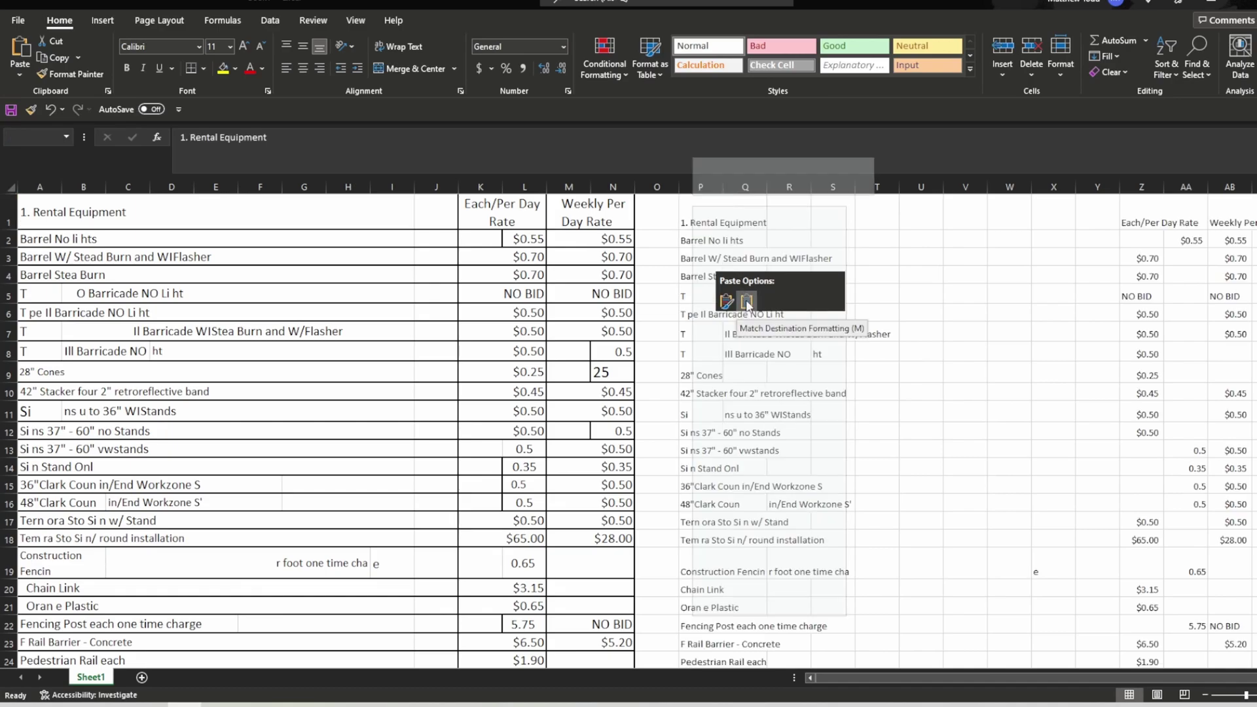
pyautogui.click(747, 302)
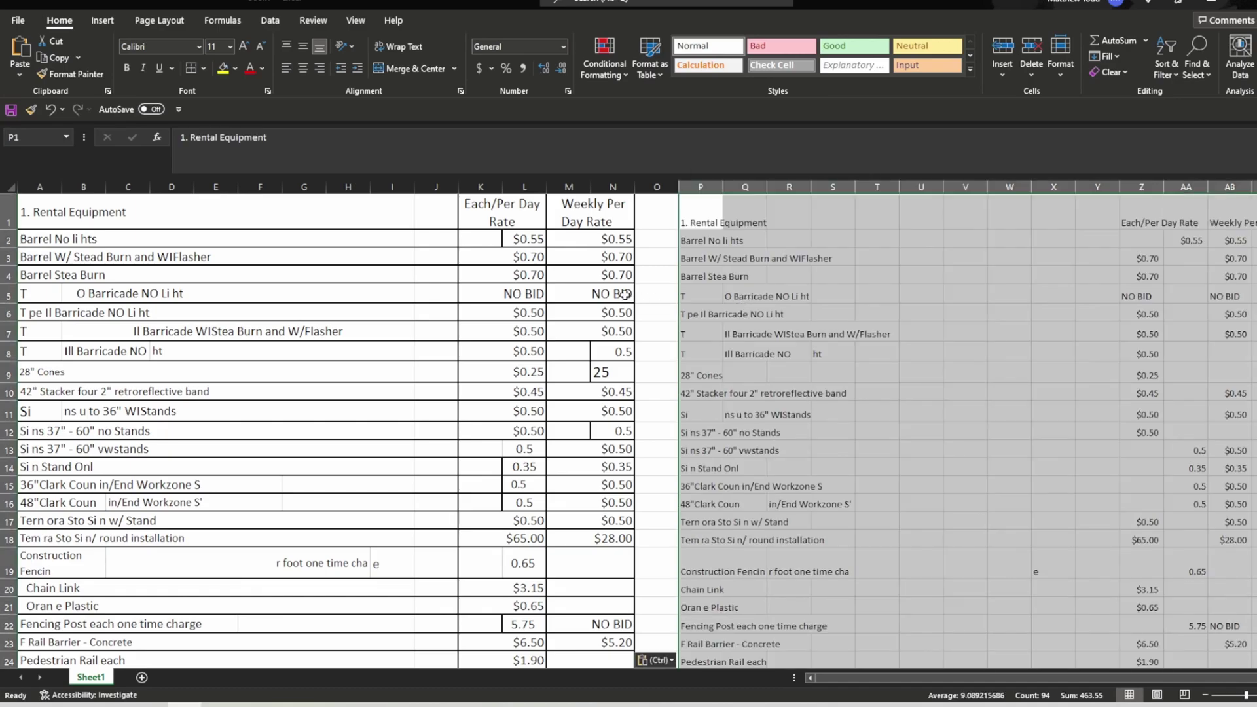
# Step: Compare the two pasted tables, checking how descriptions and rates are split across cells and columns
pyautogui.hscroll(2, 657, 295)
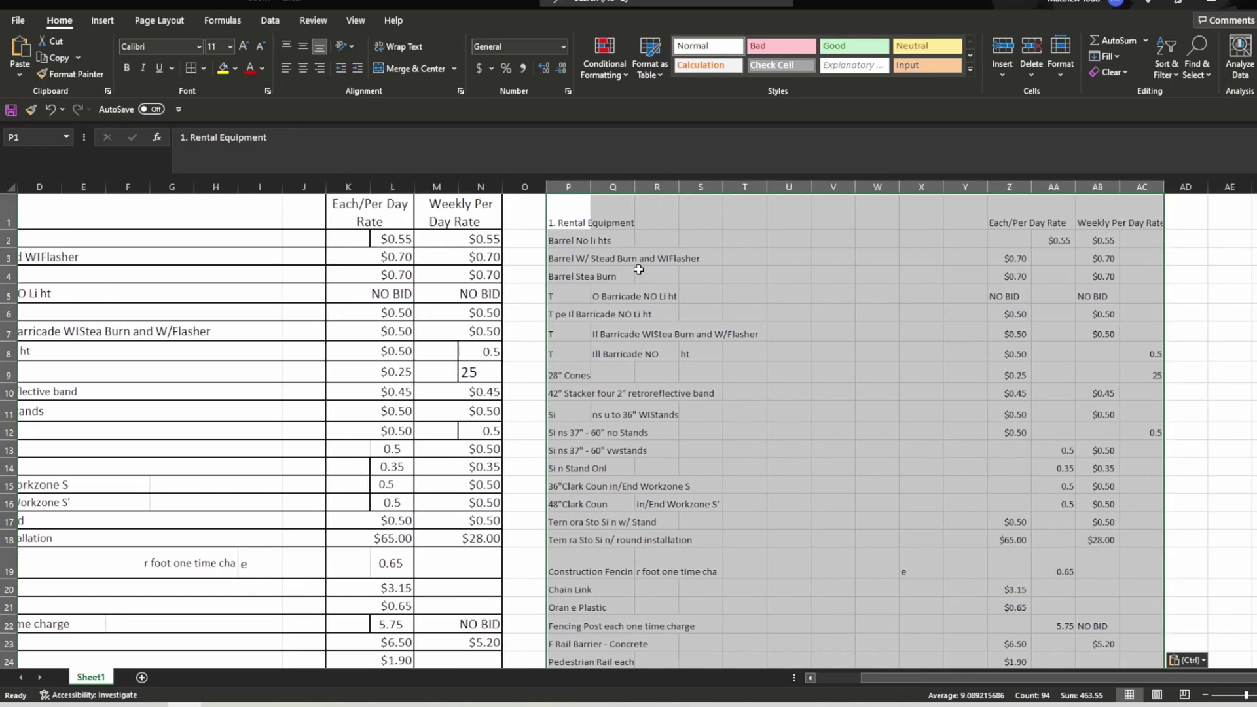
pyautogui.scroll(-2, 639, 268)
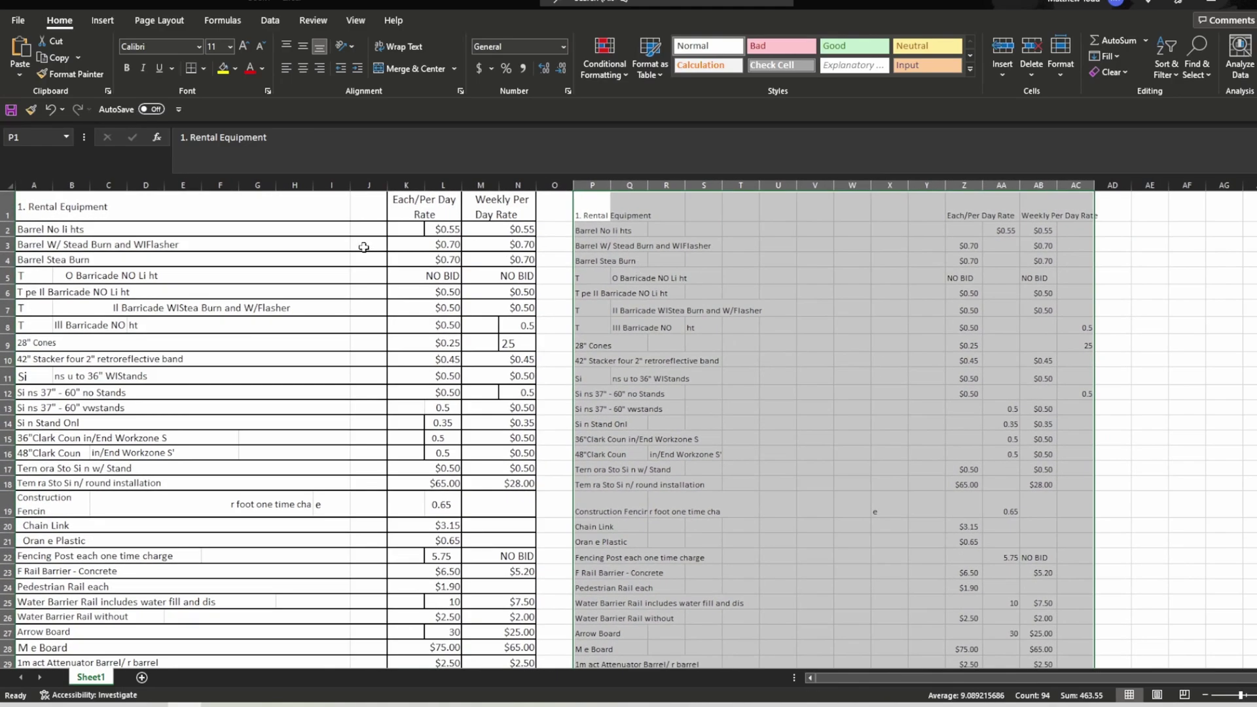
pyautogui.click(45, 233)
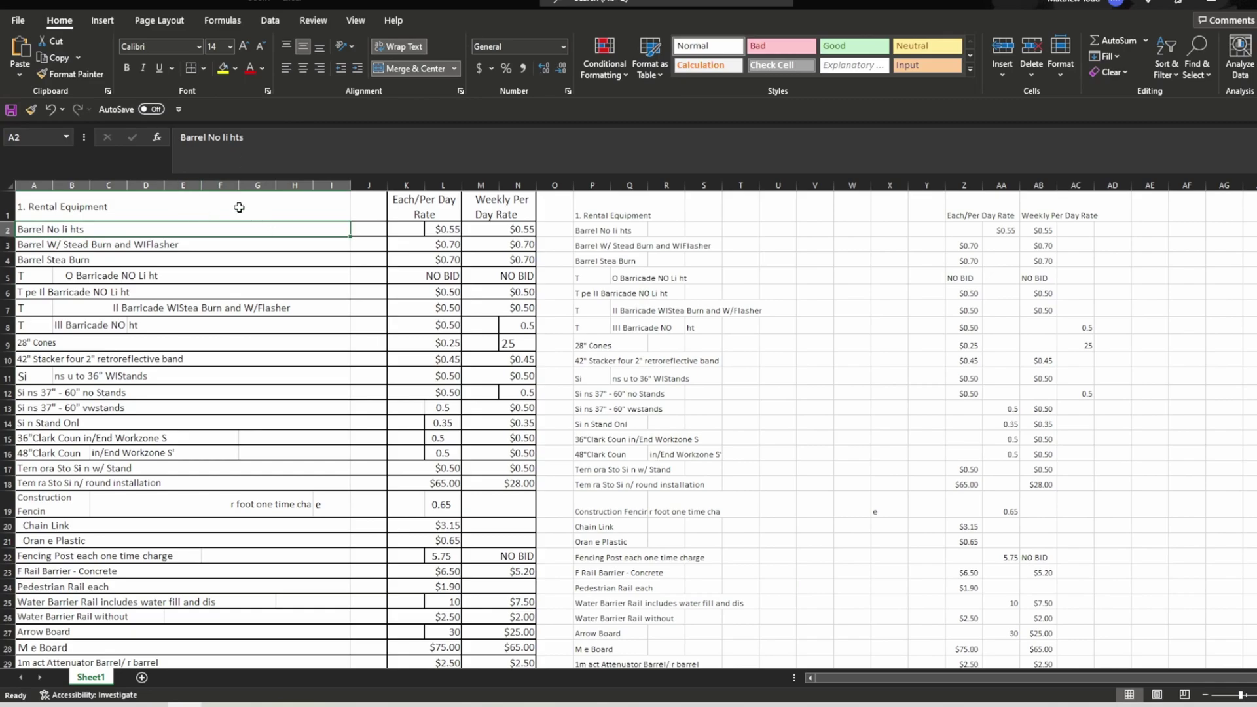
pyautogui.click(603, 231)
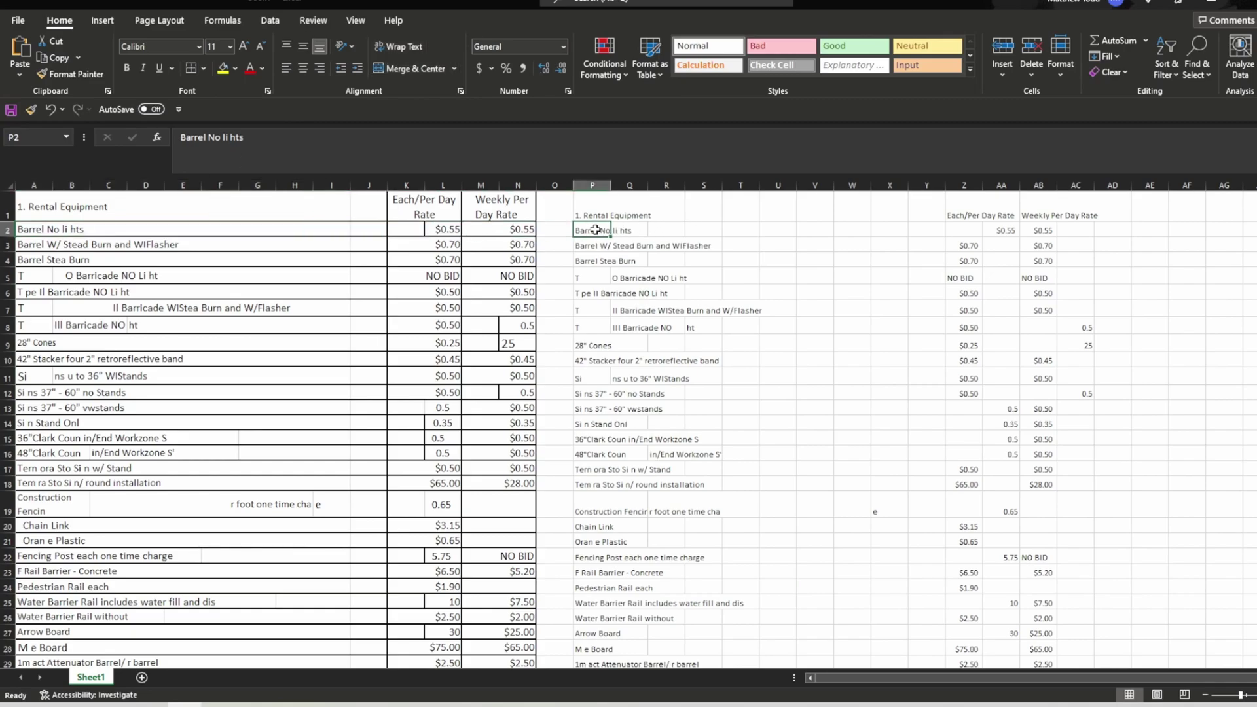
pyautogui.click(597, 279)
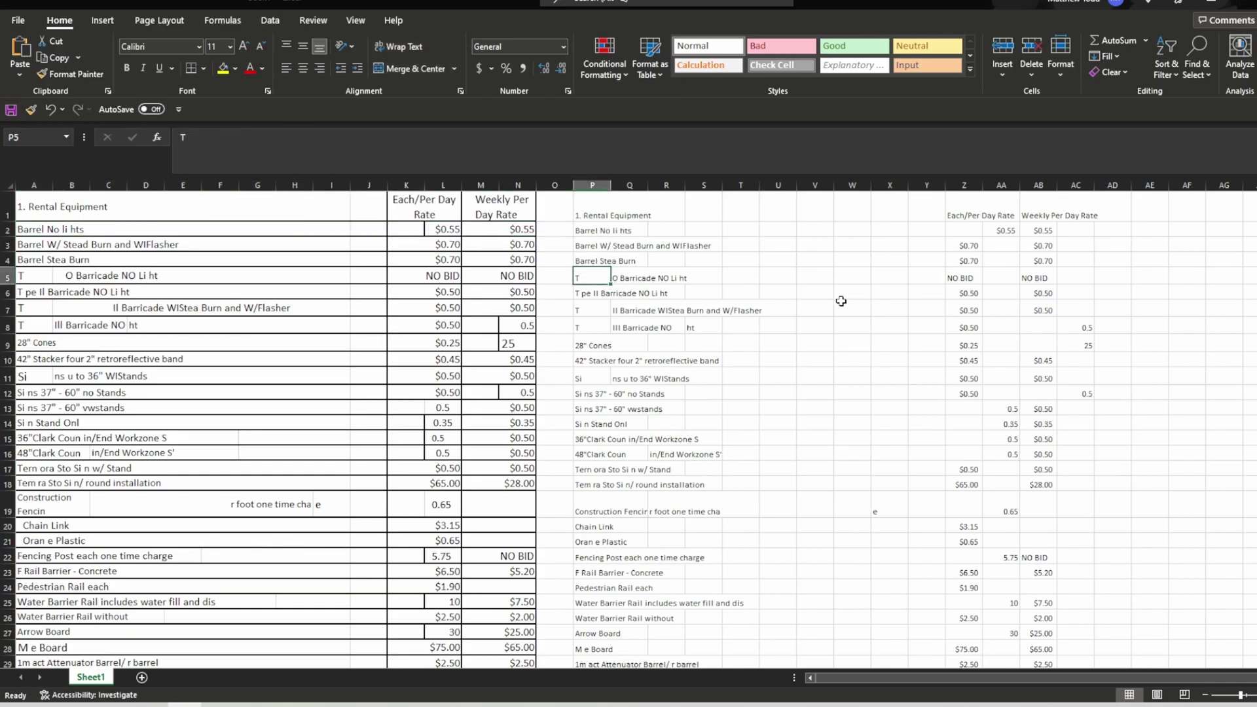
pyautogui.click(614, 297)
pyautogui.click(969, 246)
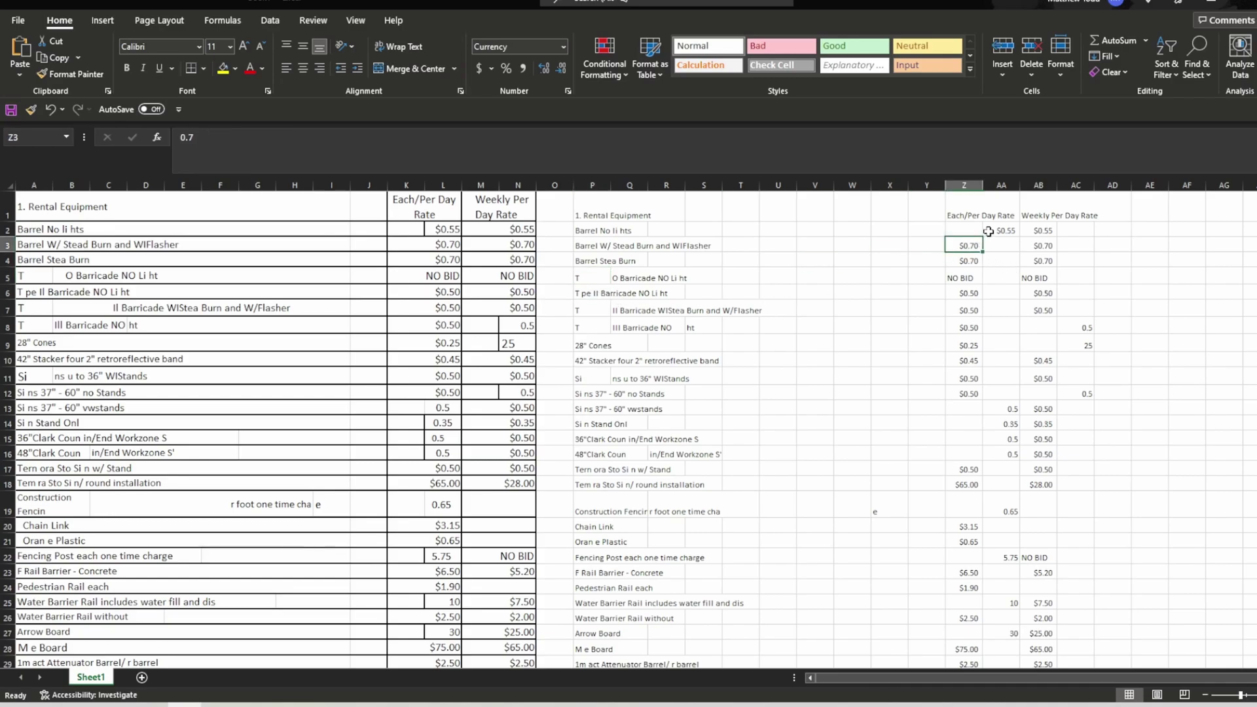
pyautogui.click(988, 231)
pyautogui.click(1038, 231)
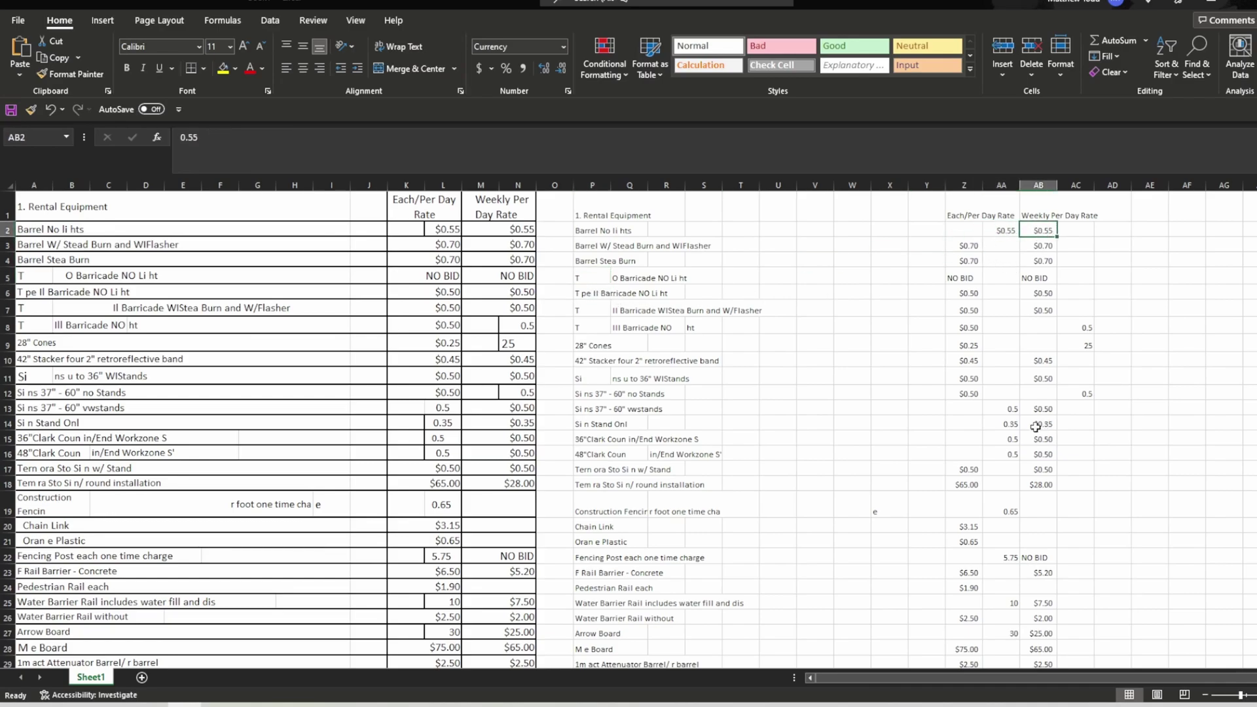
pyautogui.scroll(-2, 1041, 430)
pyautogui.scroll(2, 1029, 385)
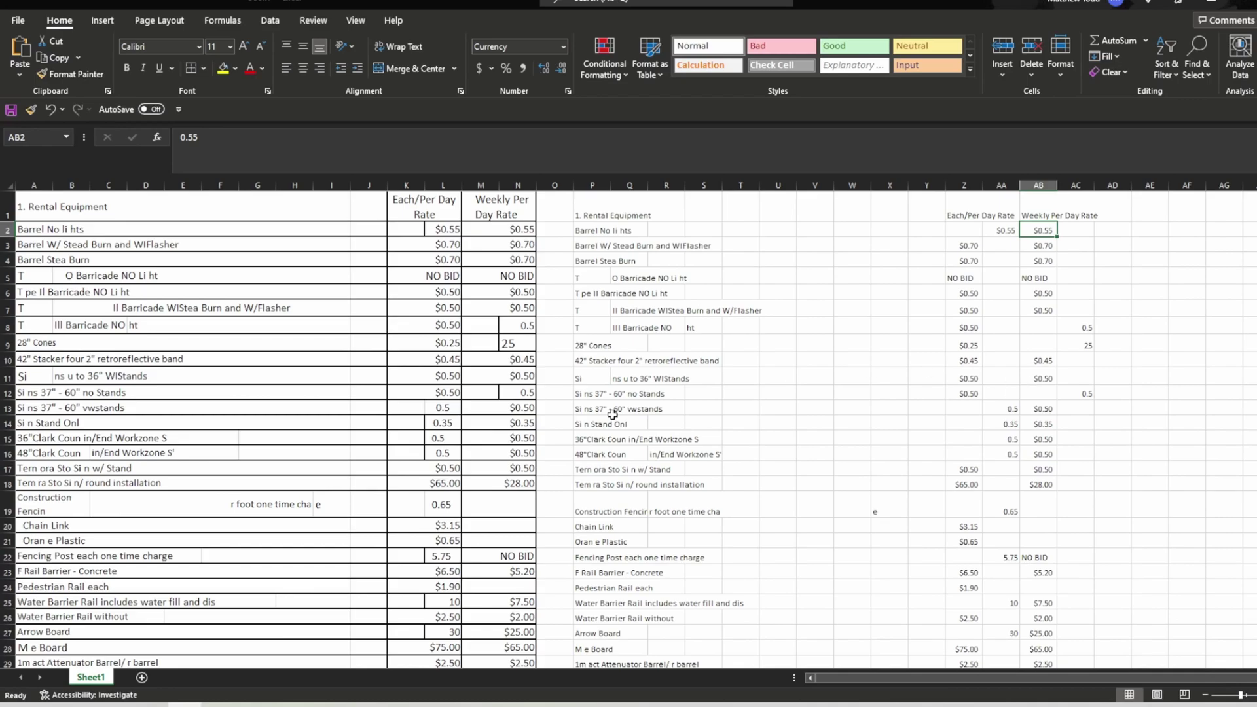
# Step: Add a new sheet, import "Excel Table from document.pdf" from the Desktop as PDF data, and load Table001 (Page 1)
pyautogui.click(142, 677)
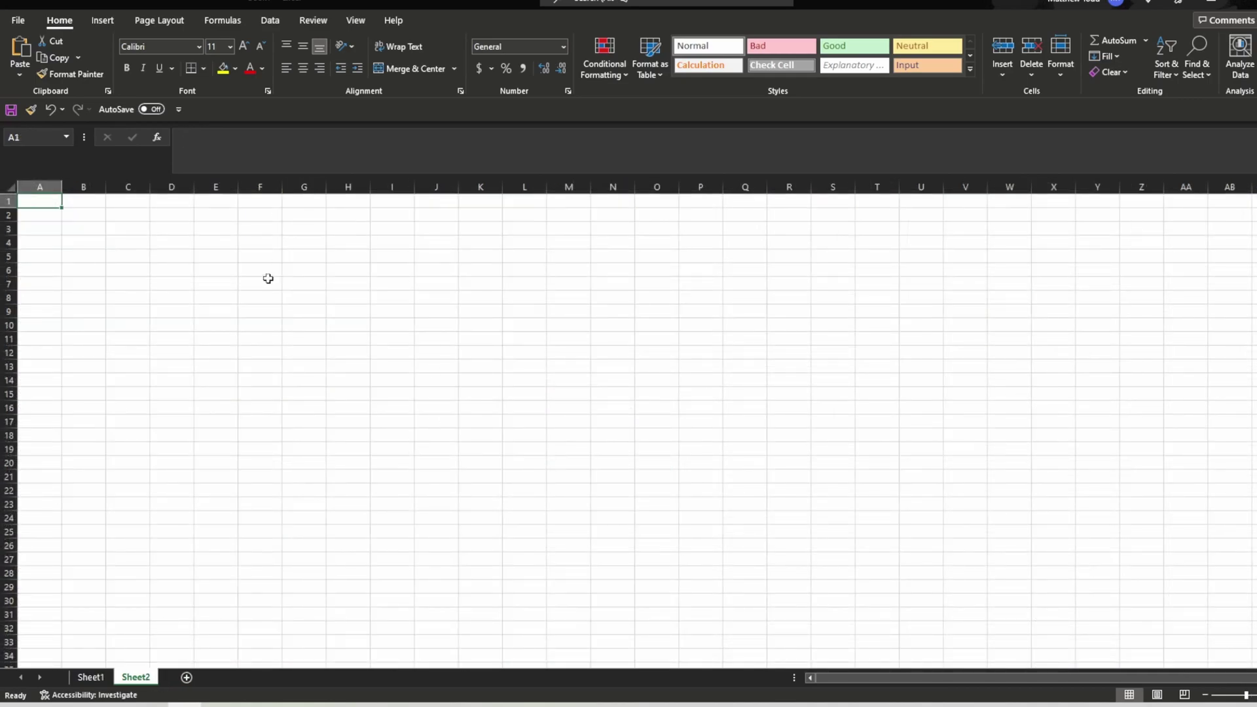
pyautogui.click(273, 23)
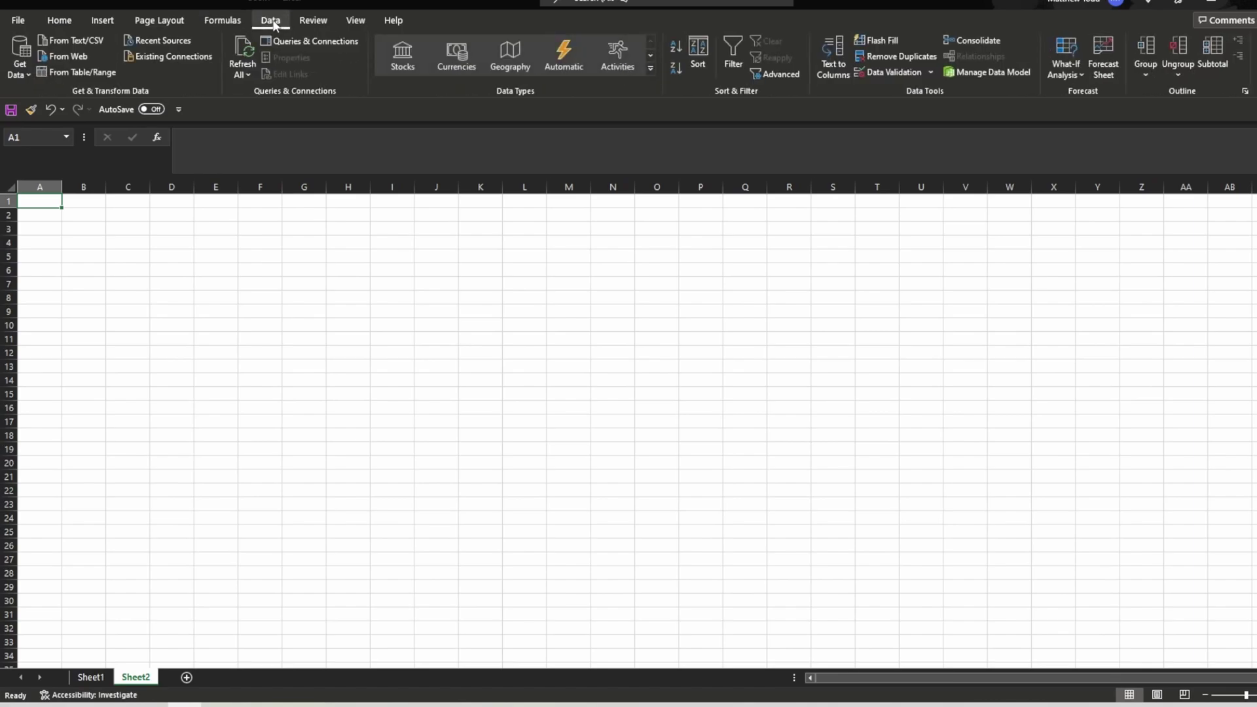
pyautogui.click(17, 67)
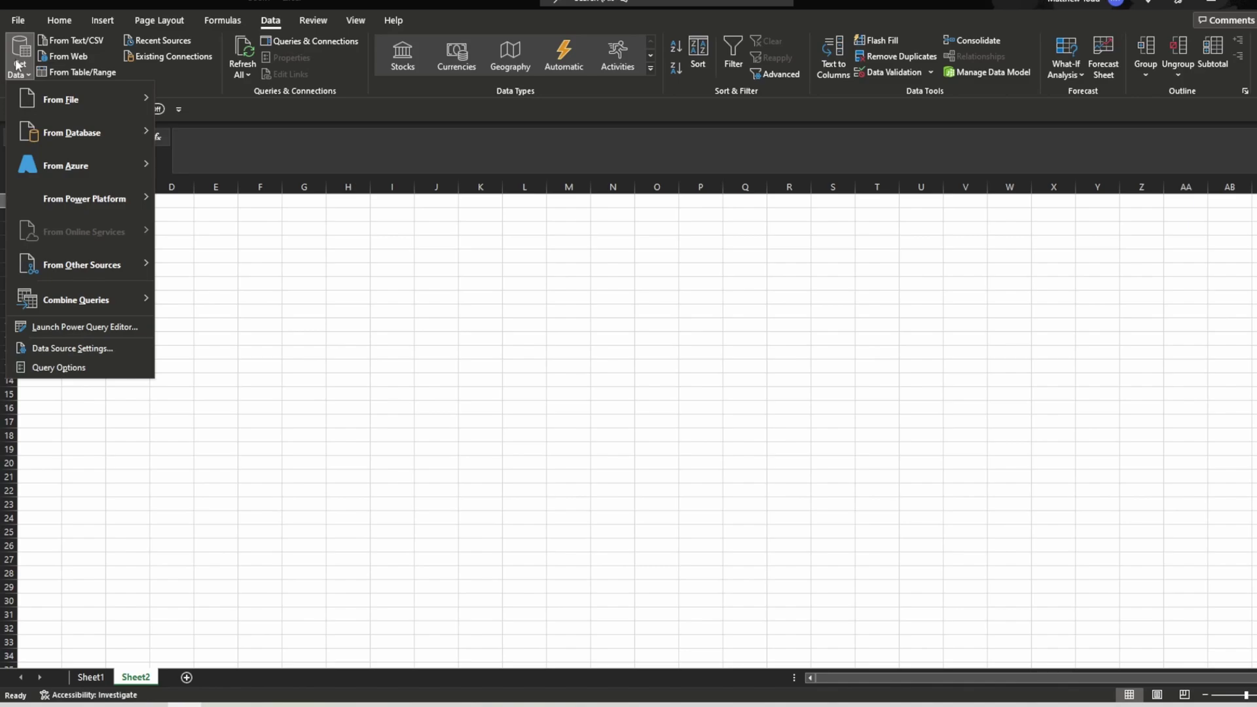
pyautogui.moveTo(103, 101)
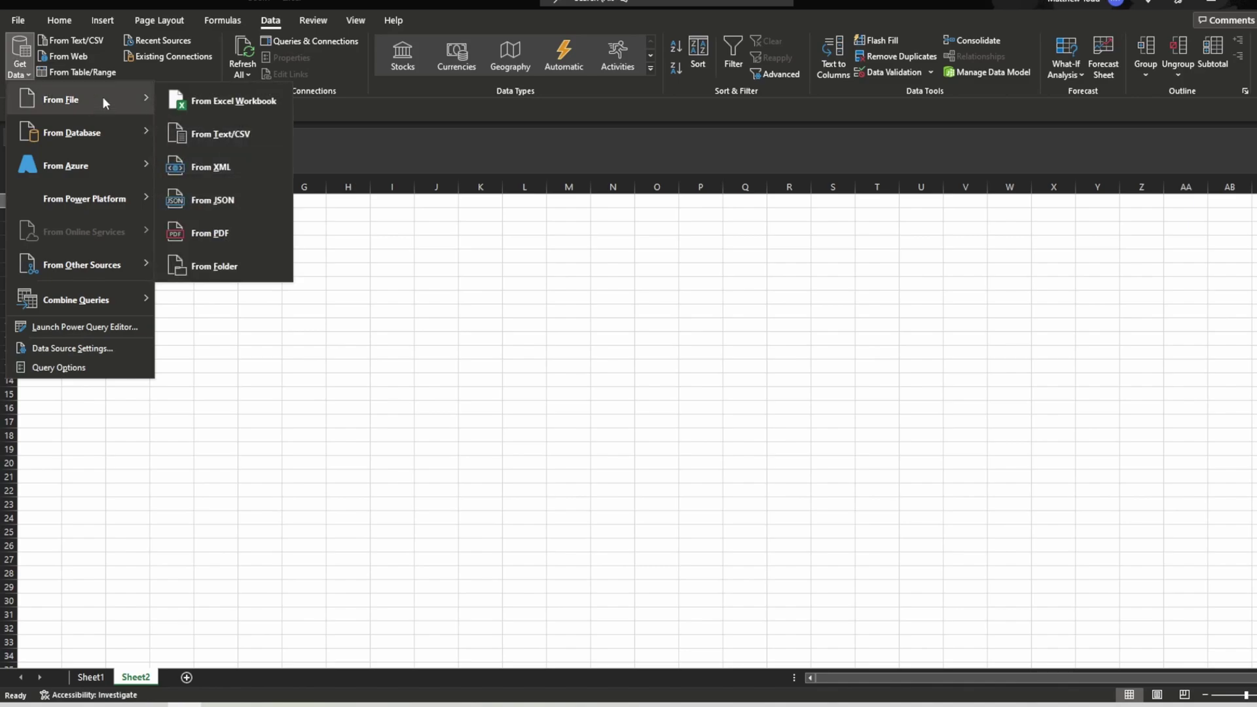
pyautogui.click(245, 228)
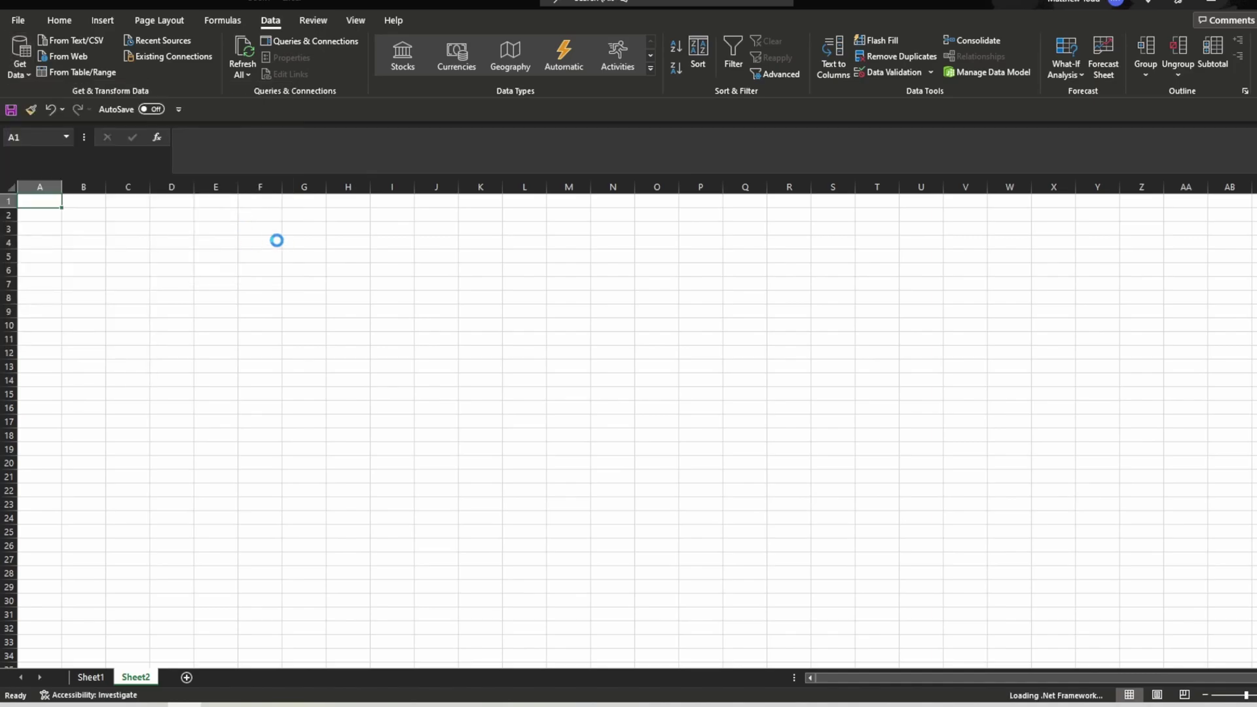
pyautogui.click(56, 165)
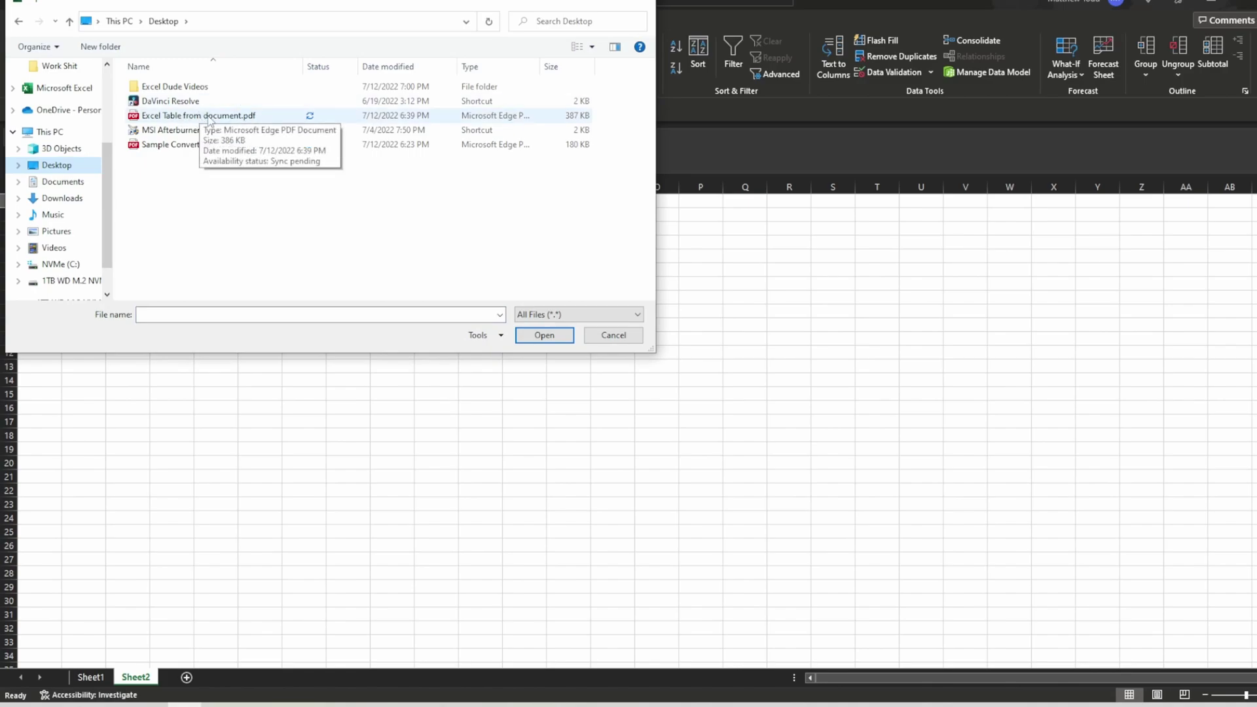
pyautogui.click(210, 117)
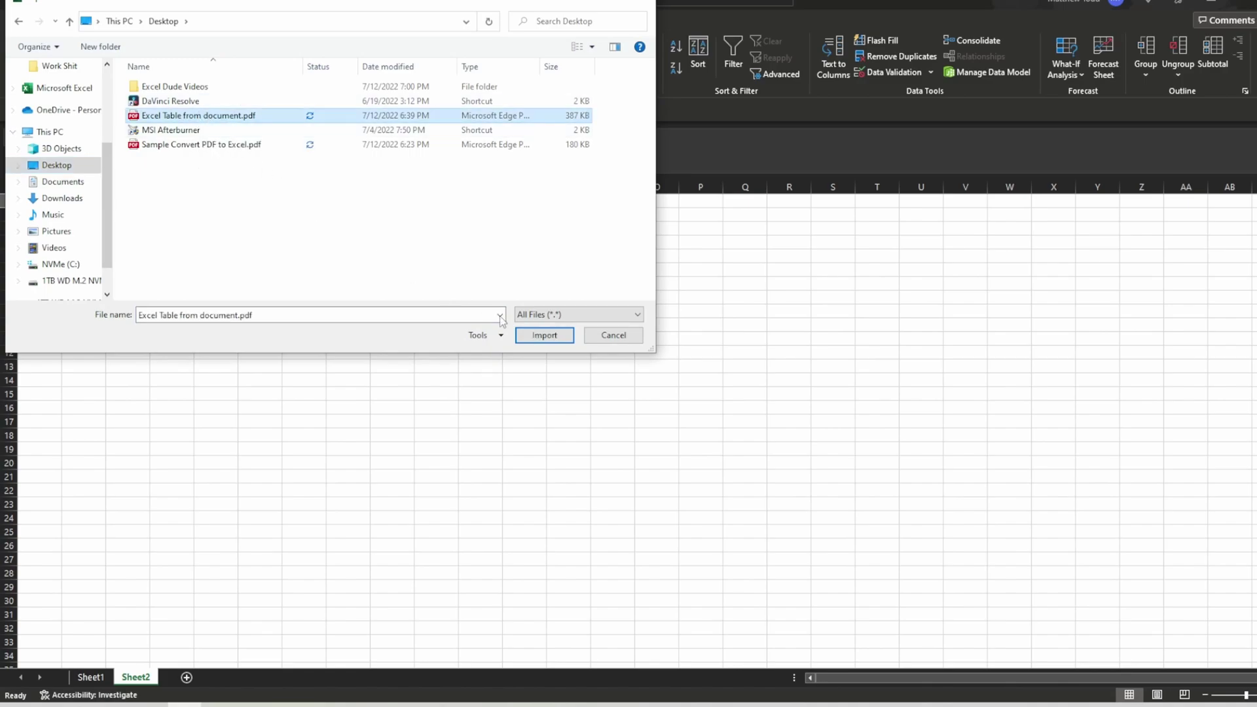
pyautogui.click(543, 336)
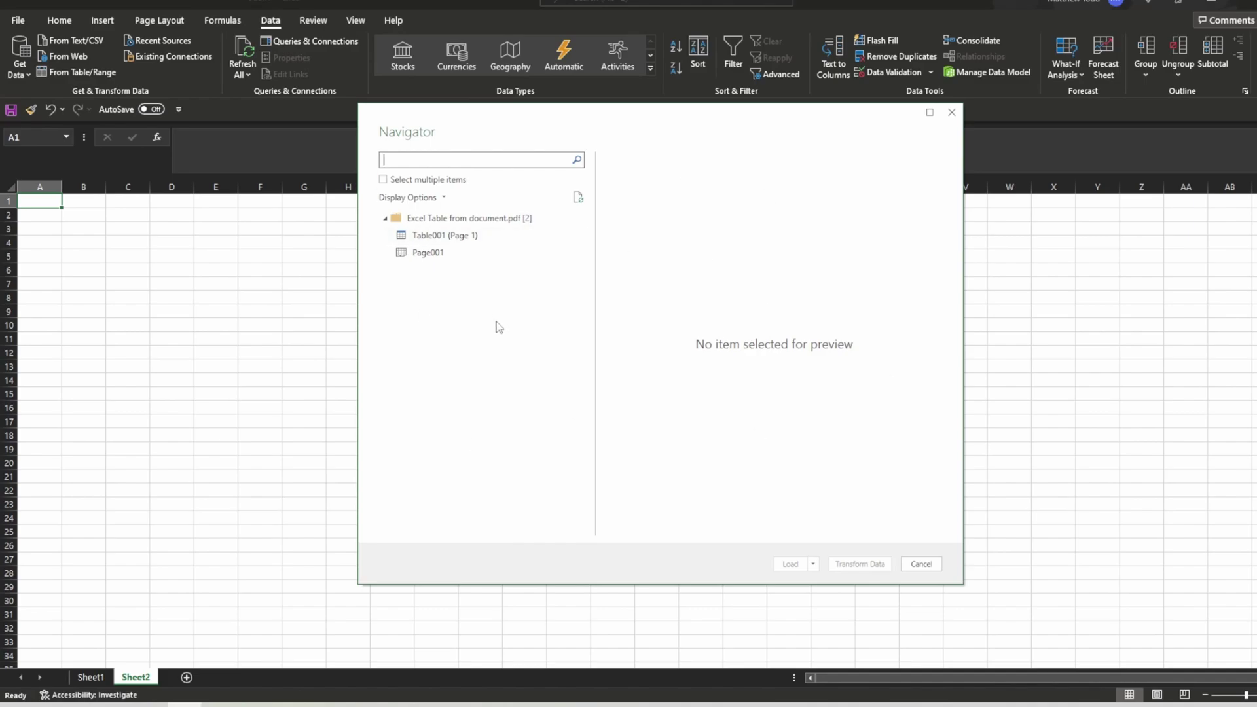
pyautogui.click(436, 241)
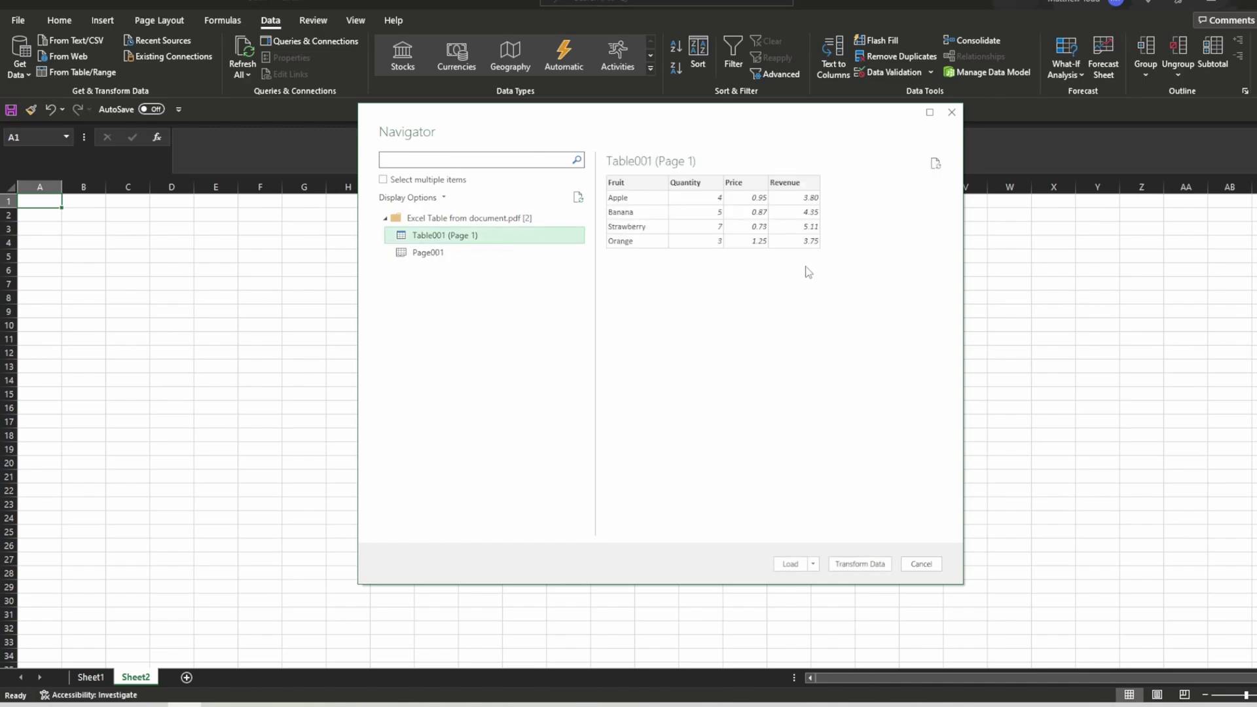
pyautogui.click(783, 568)
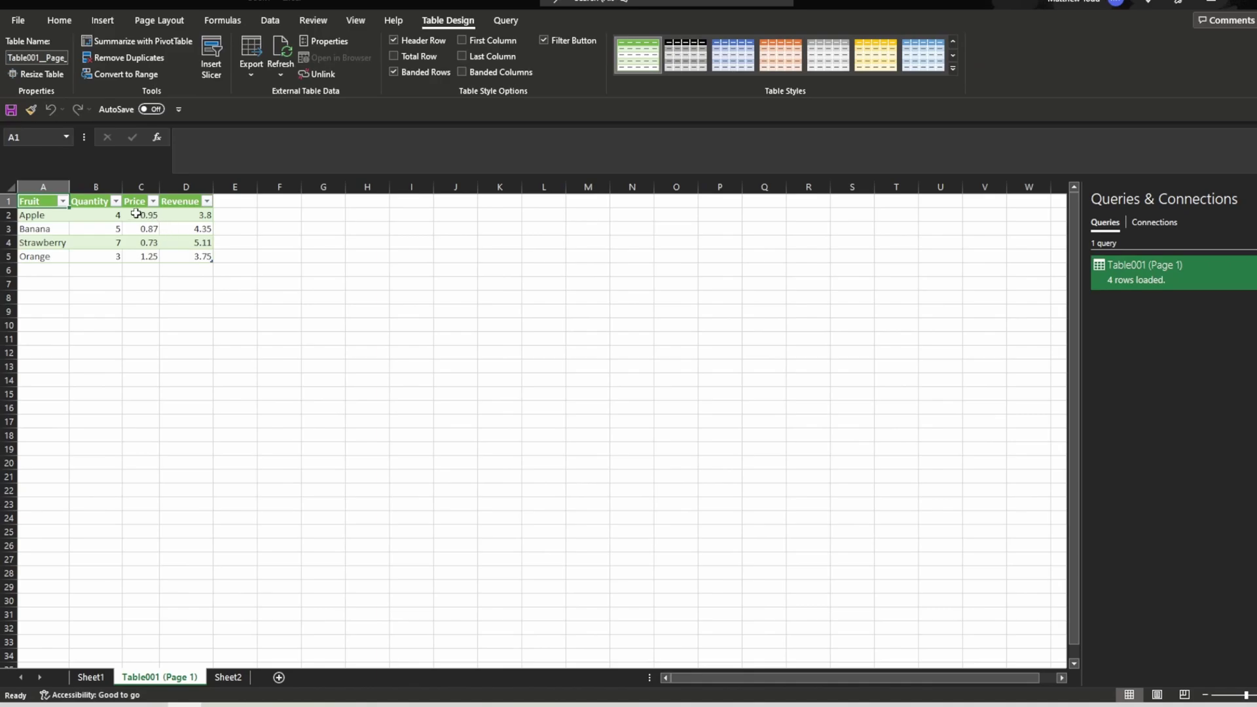
# Step: Center the Quantity, Price and Revenue values and apply the Accounting format to the Price and Revenue values
pyautogui.moveTo(105, 215); pyautogui.dragTo(174, 256)
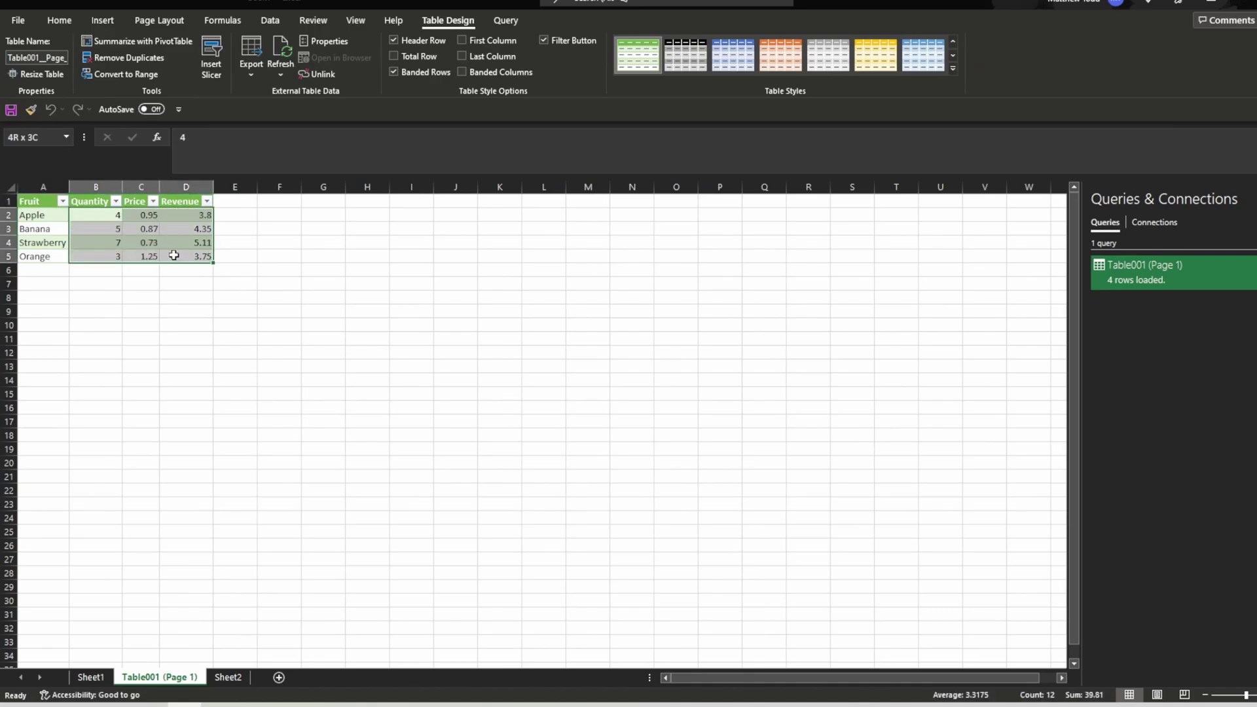
pyautogui.click(59, 20)
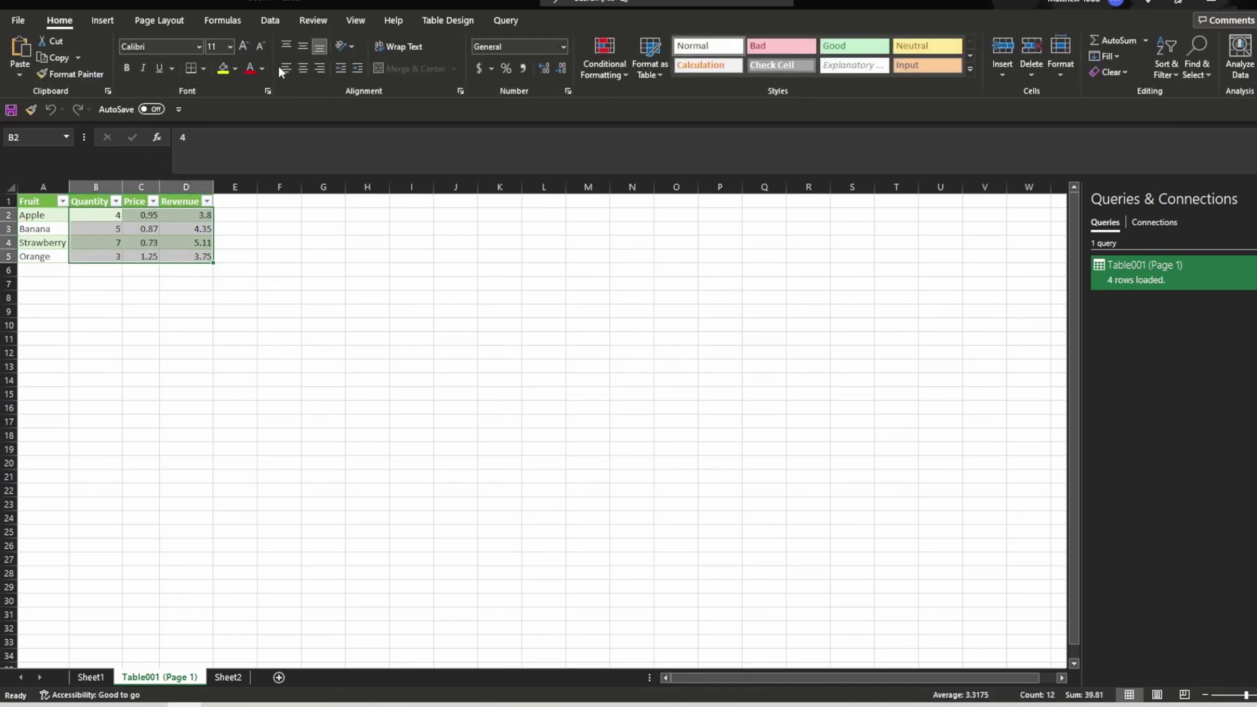
pyautogui.click(302, 68)
pyautogui.moveTo(142, 215); pyautogui.dragTo(177, 252)
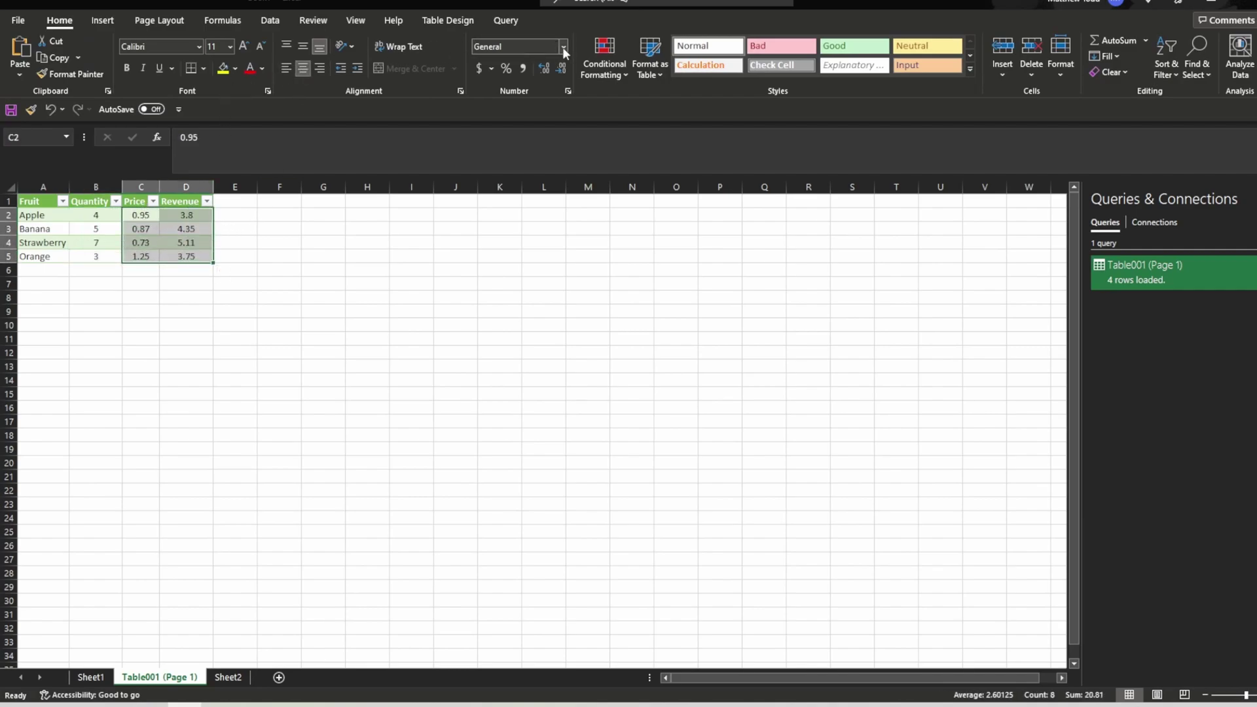
pyautogui.click(481, 68)
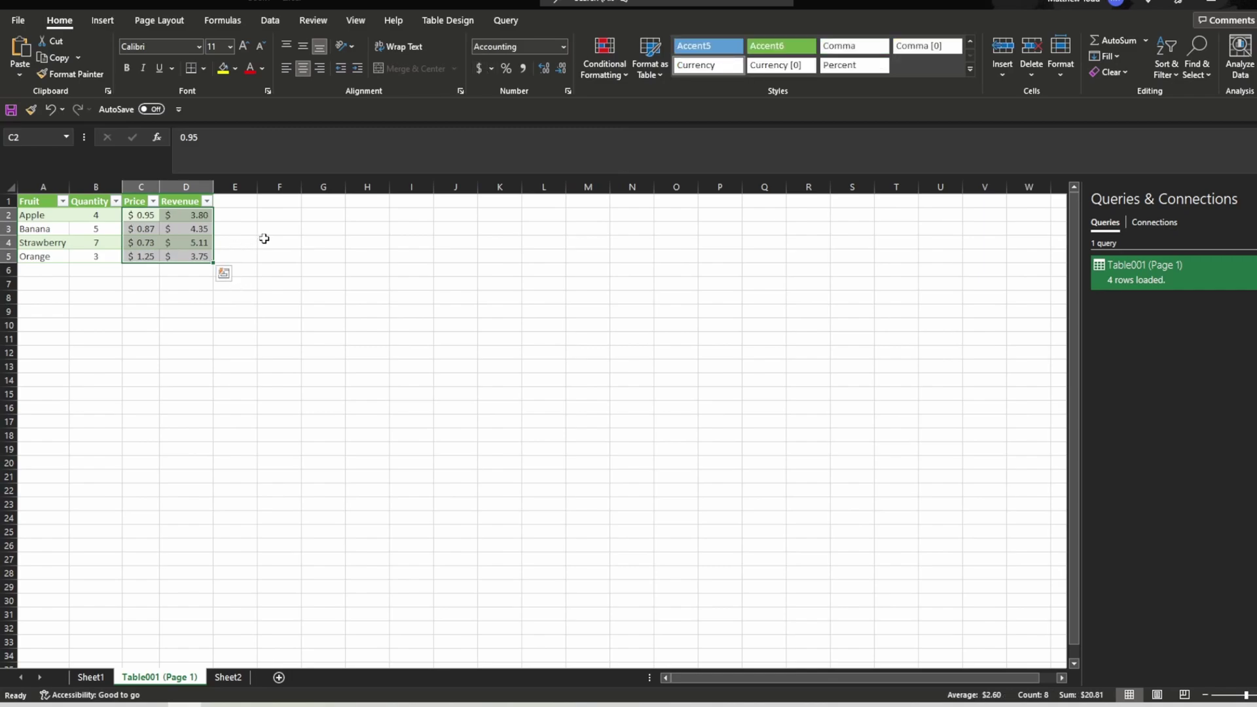
pyautogui.moveTo(52, 204); pyautogui.dragTo(189, 201)
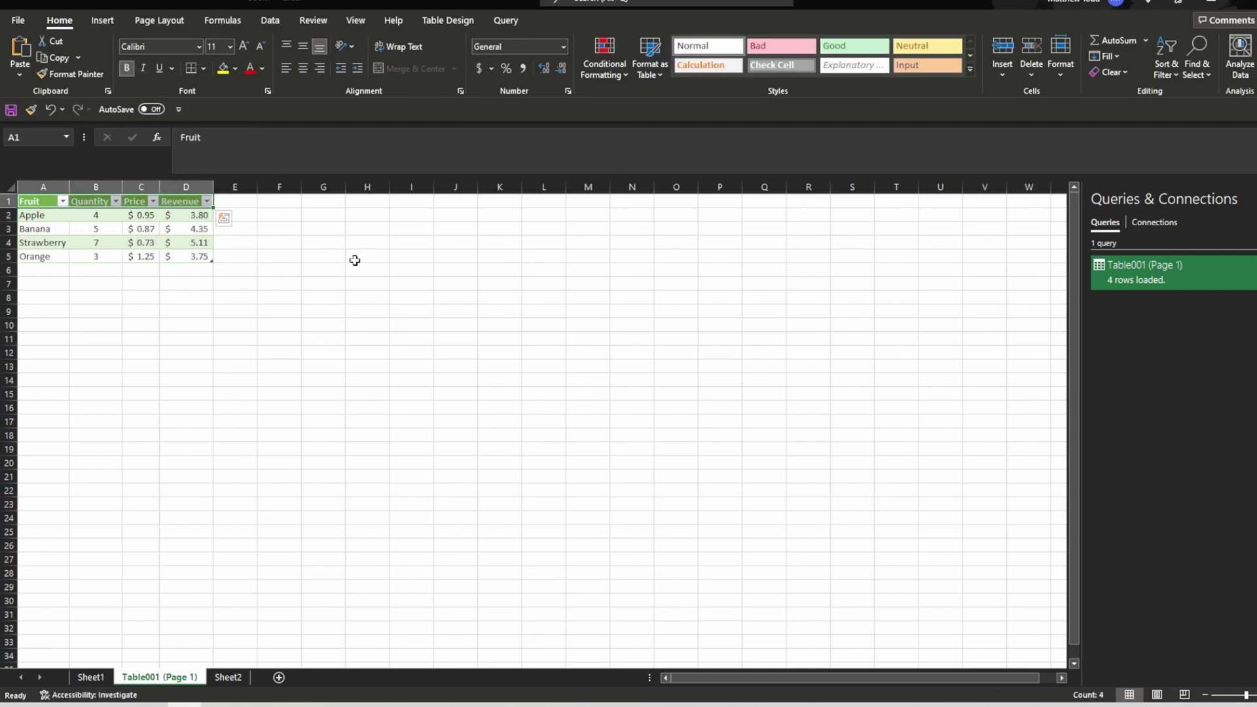
pyautogui.click(326, 257)
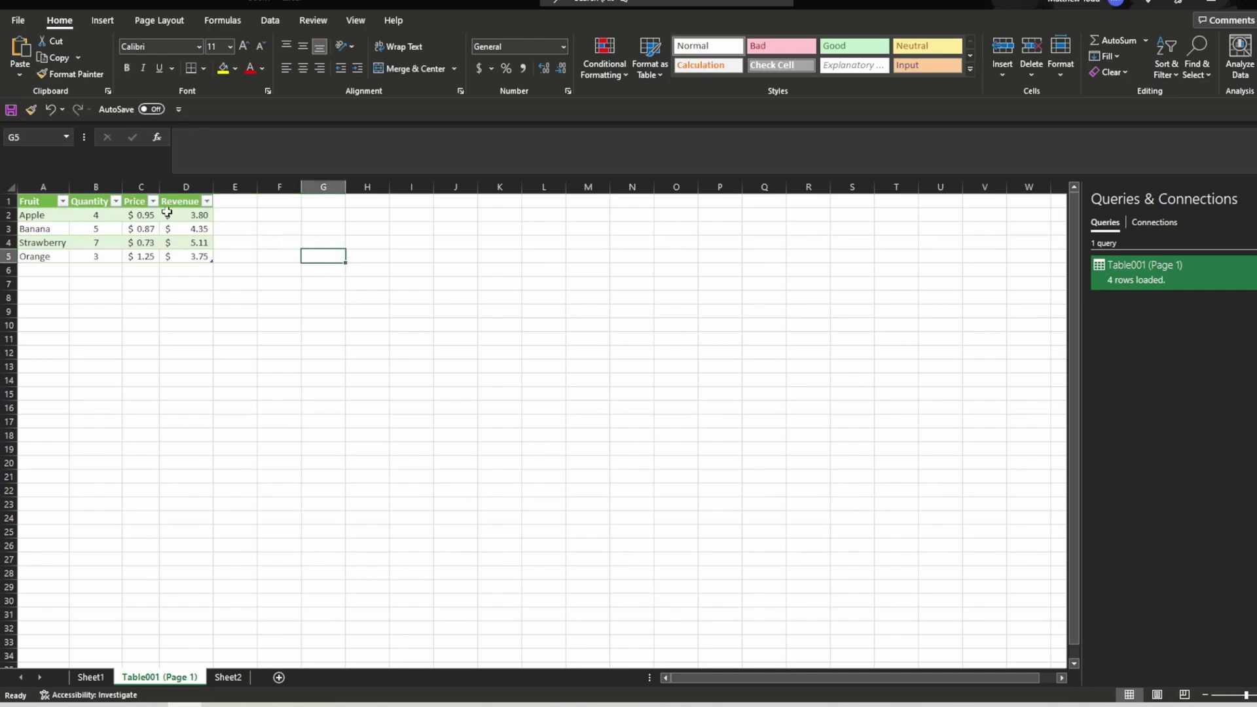
pyautogui.moveTo(52, 204); pyautogui.dragTo(190, 201)
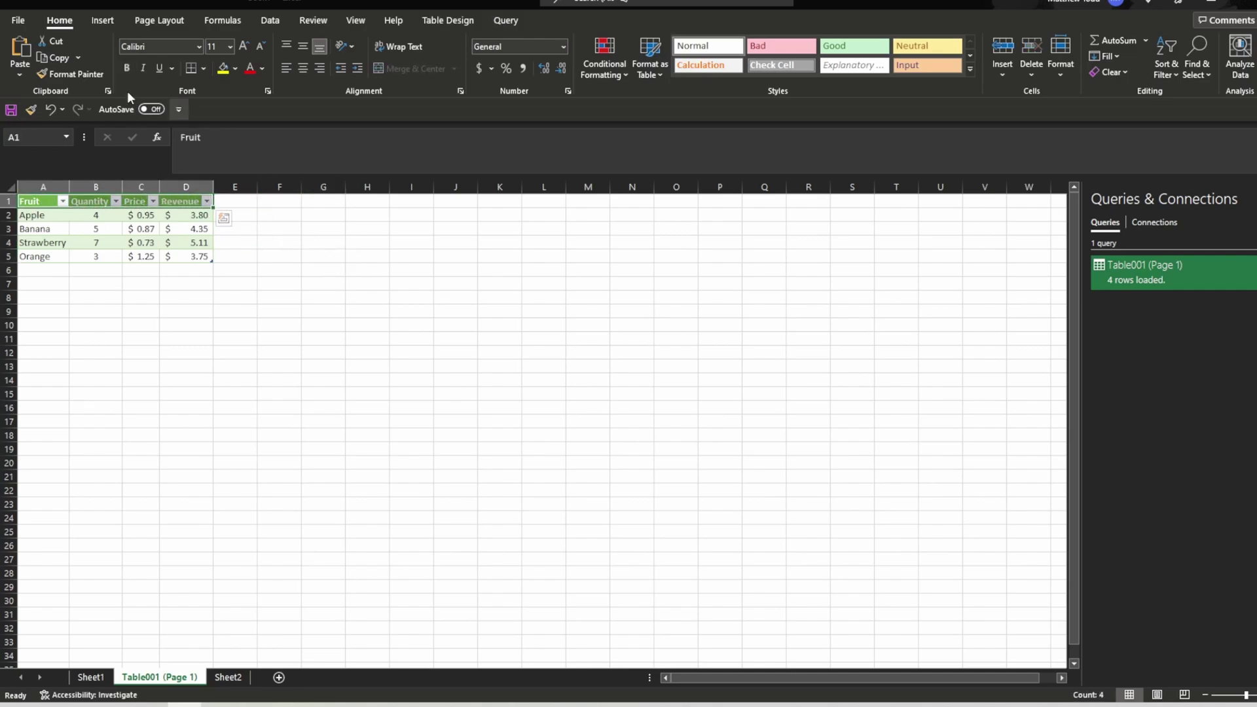
pyautogui.click(392, 272)
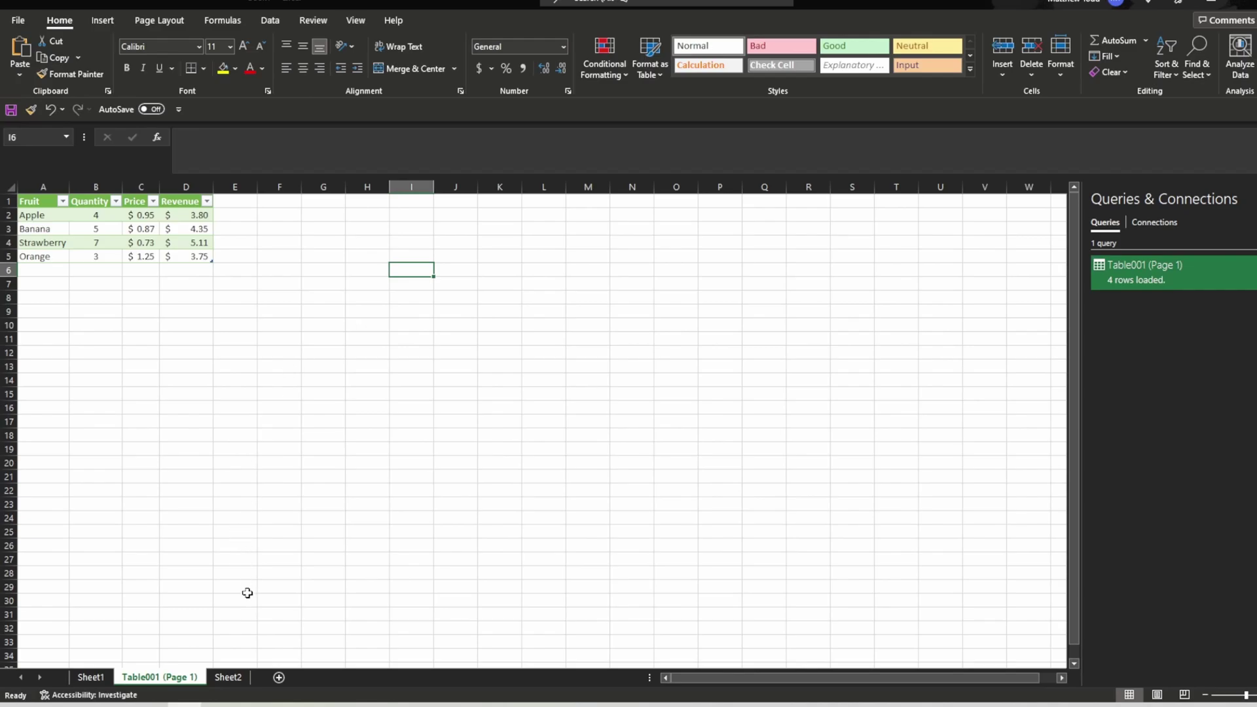
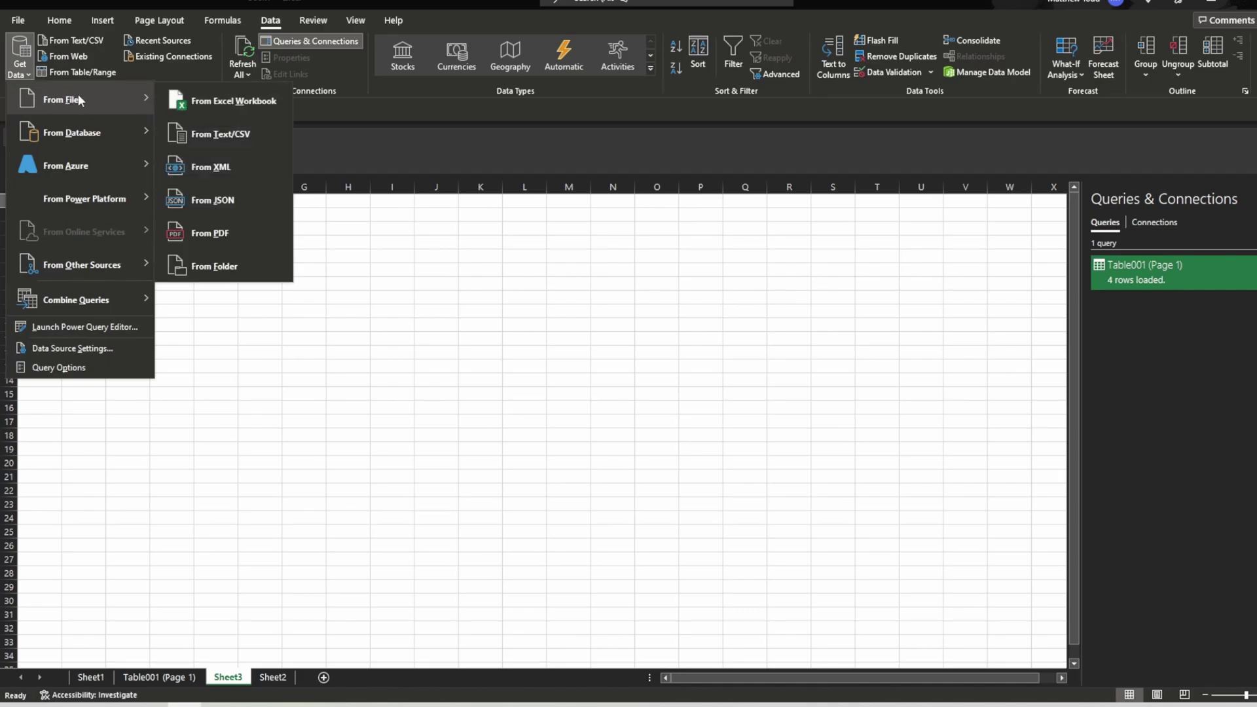
# Step: Import "Excel Table from document.pdf" as PDF data again and open Table001 (Page 1) for transforming in Power Query Editor
pyautogui.click(247, 237)
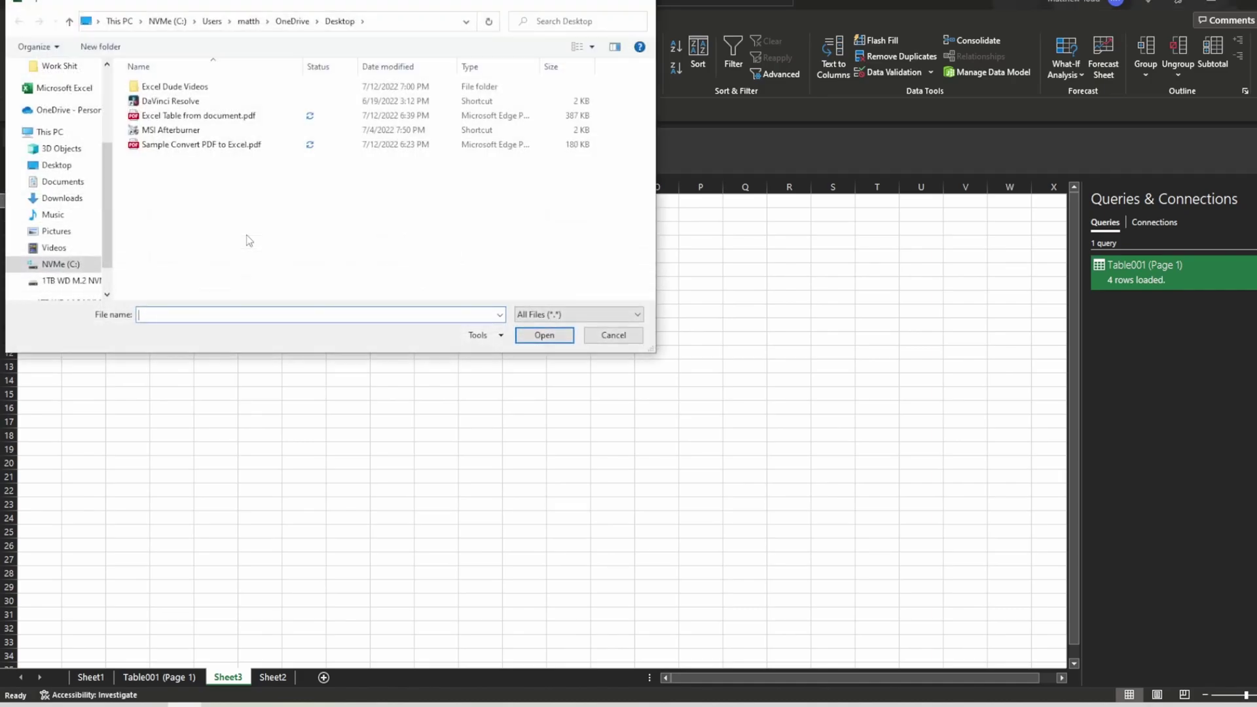
pyautogui.doubleClick(208, 116)
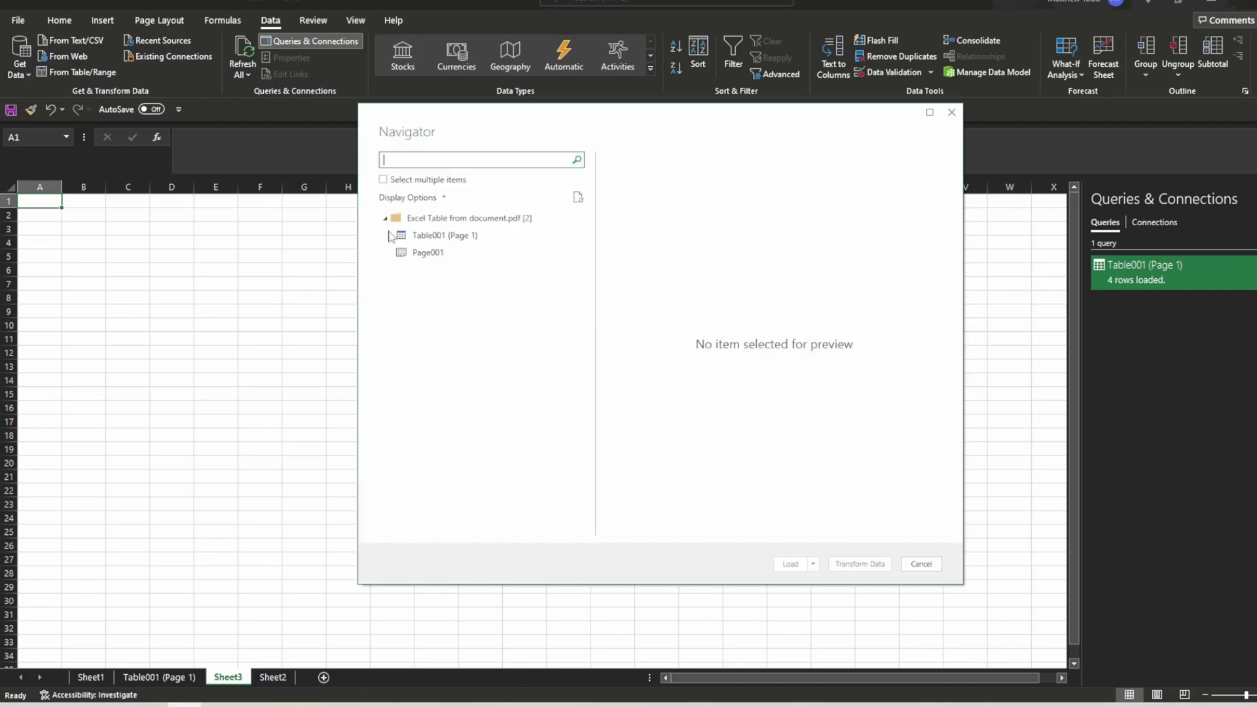
pyautogui.click(424, 237)
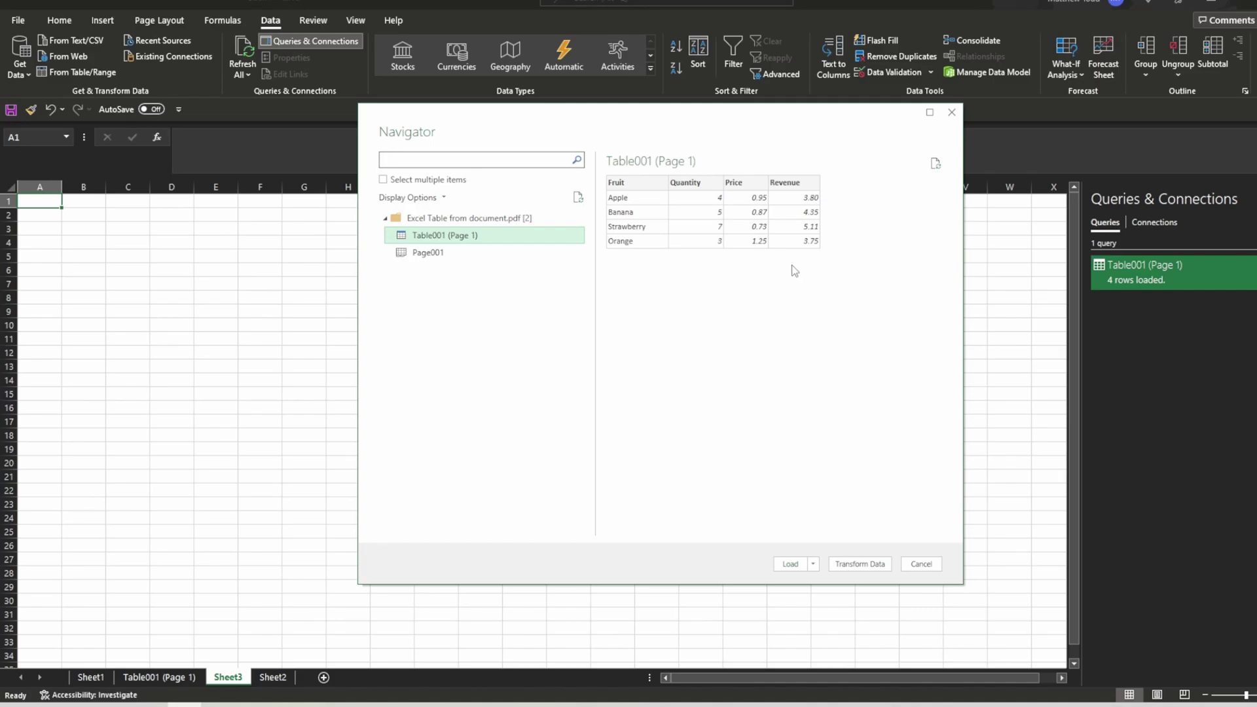
pyautogui.click(860, 564)
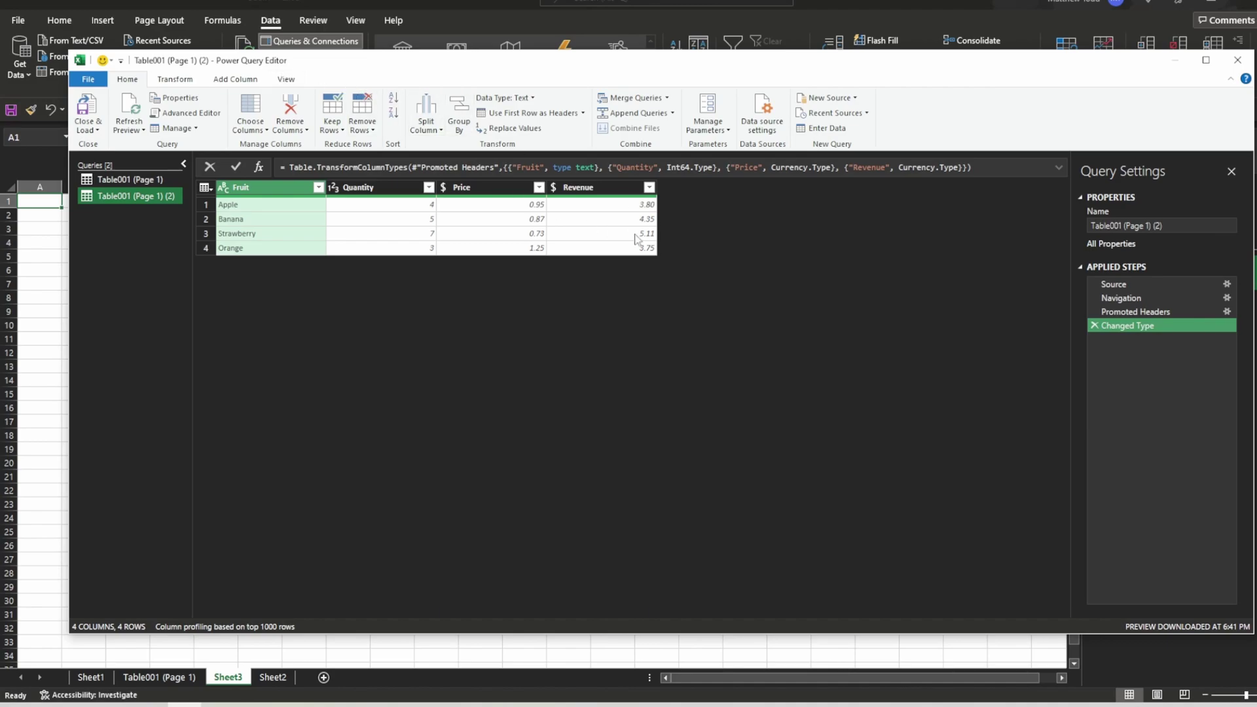
# Step: Remove the Revenue column from the query
pyautogui.click(601, 188)
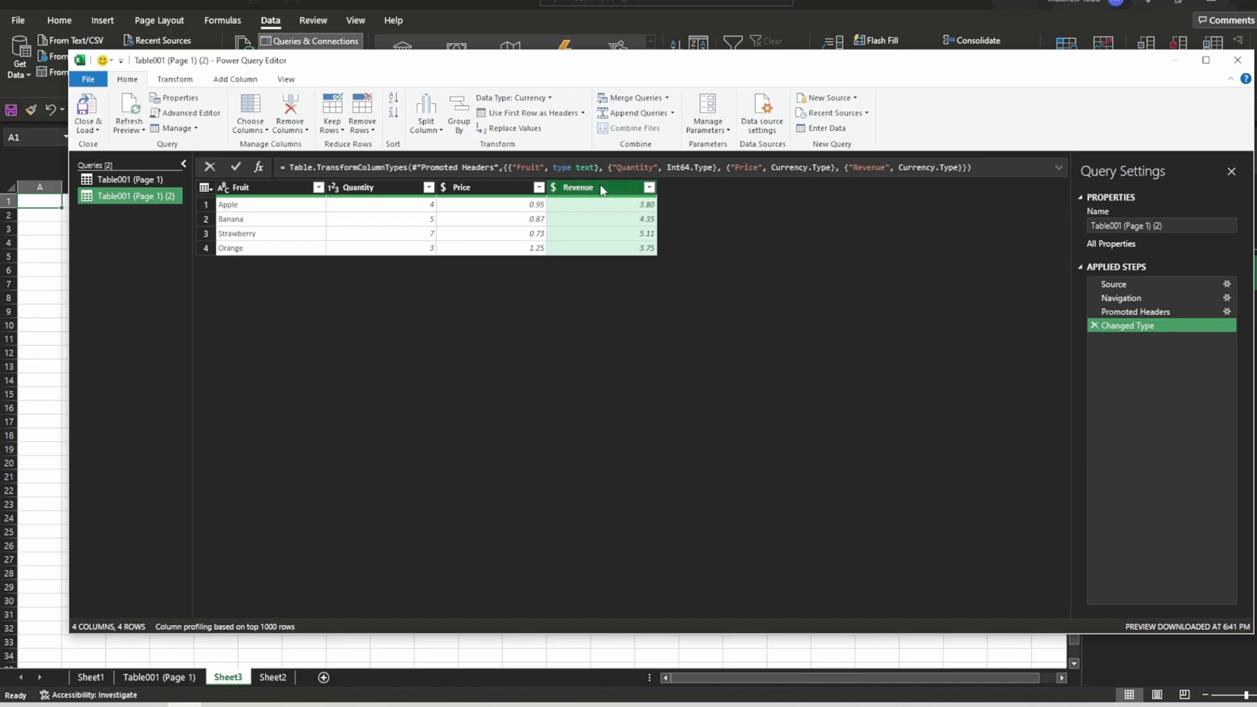
pyautogui.rightClick(601, 187)
pyautogui.click(640, 214)
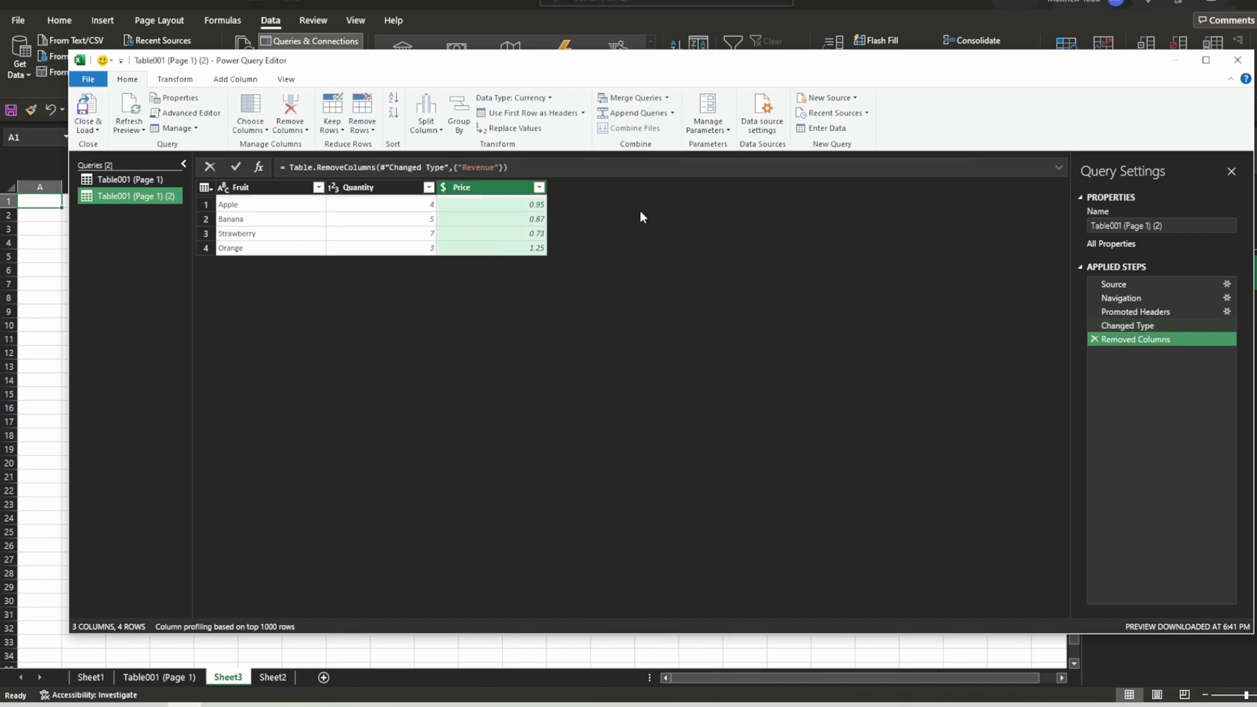
pyautogui.click(468, 208)
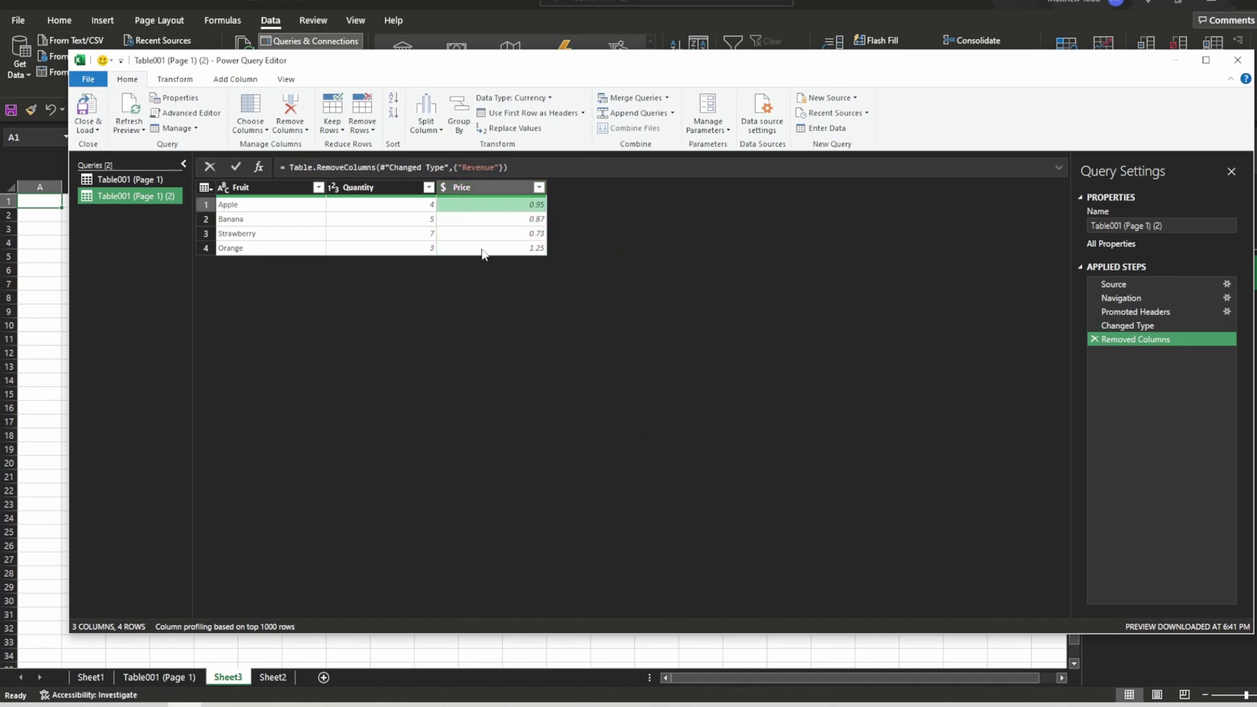
pyautogui.click(483, 248)
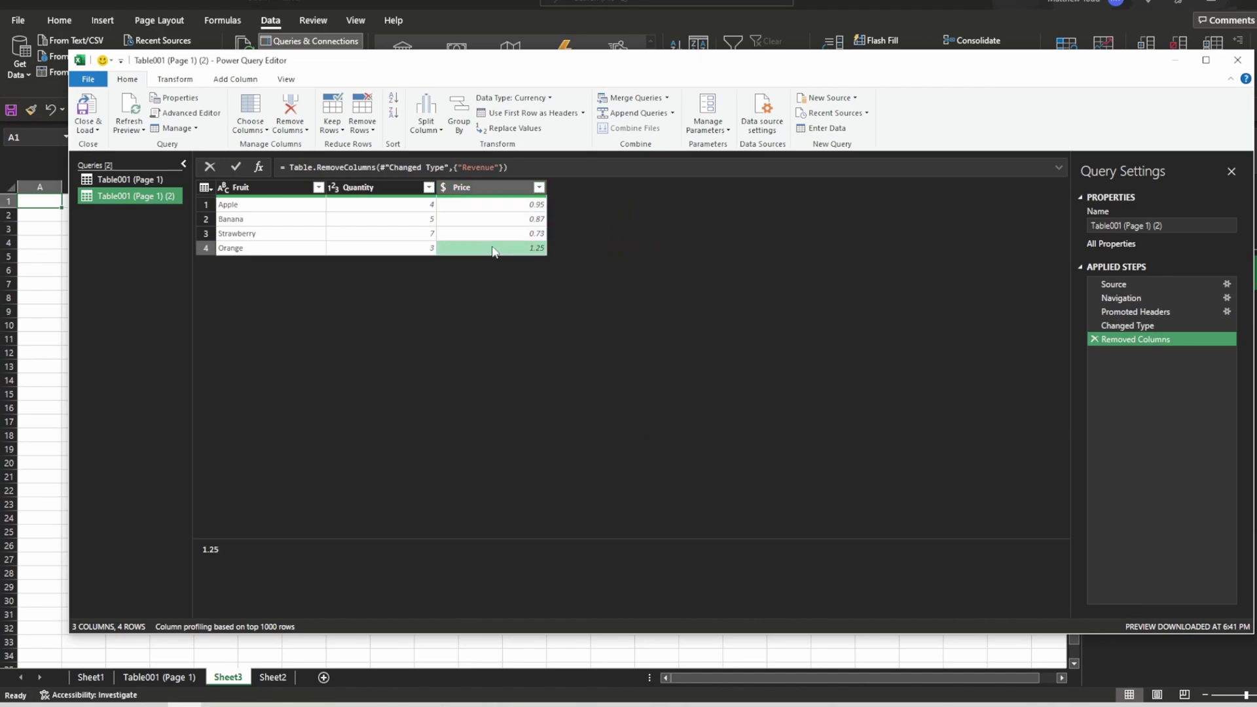
pyautogui.click(472, 188)
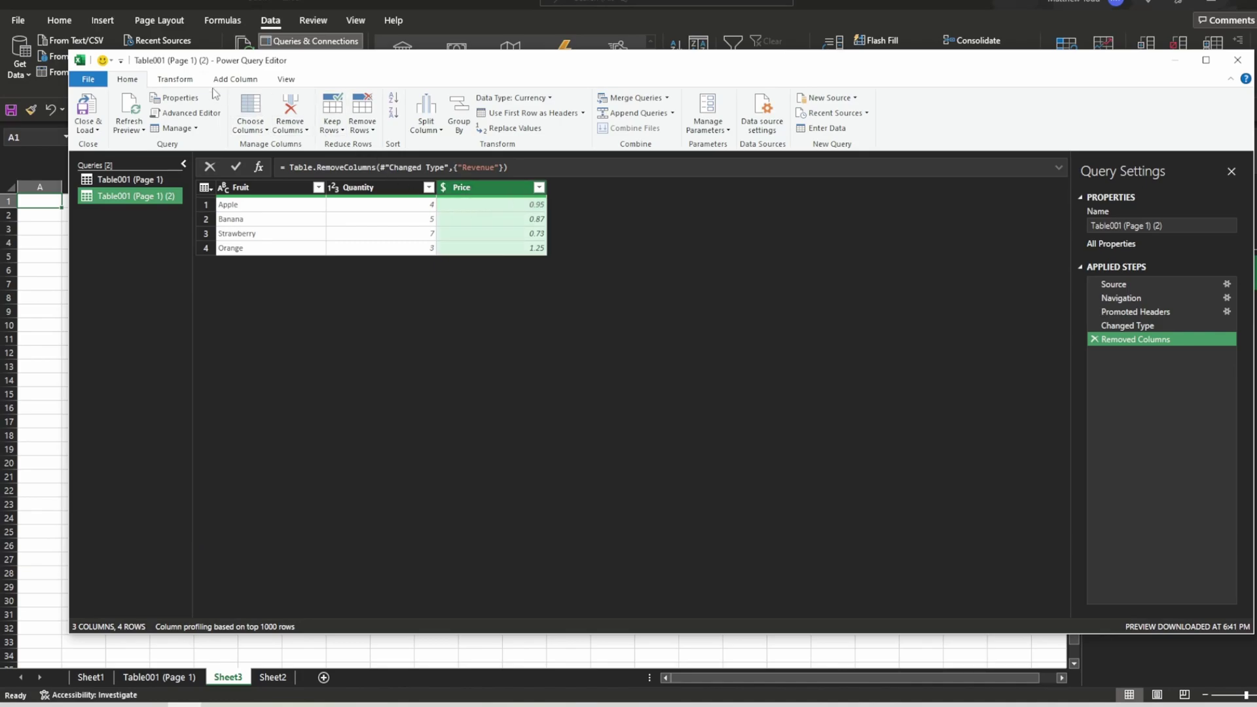
pyautogui.click(184, 80)
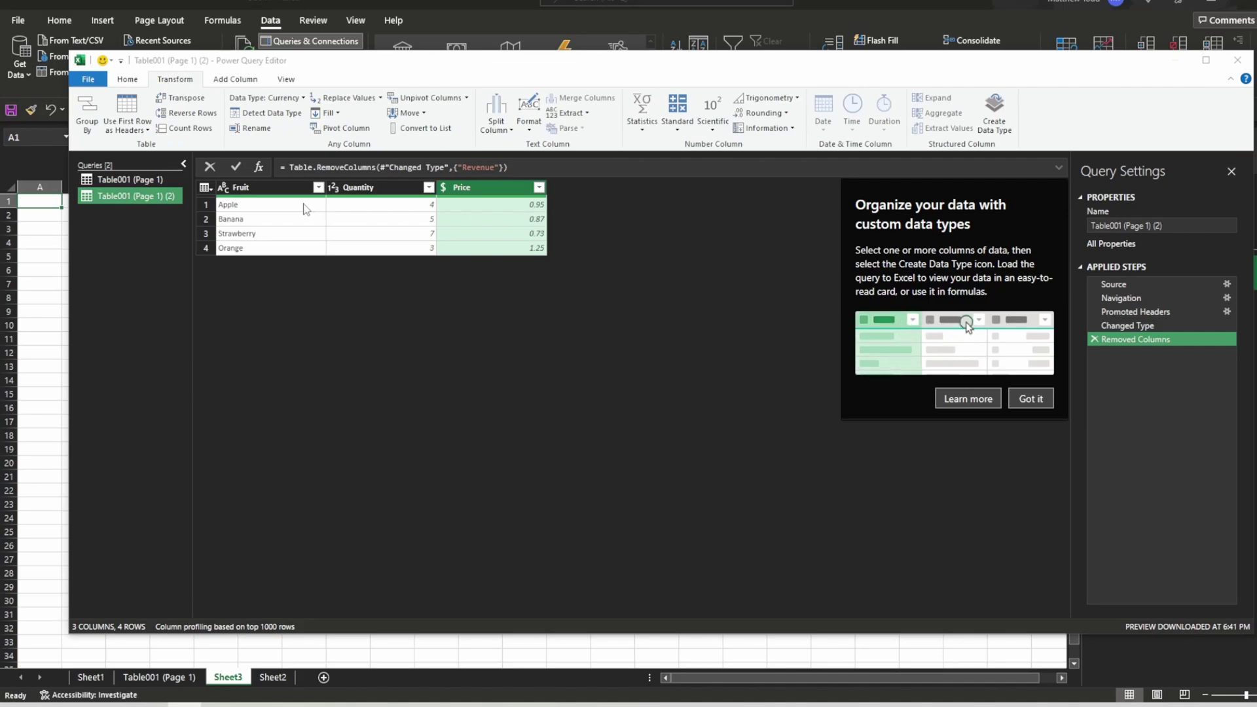
pyautogui.click(729, 265)
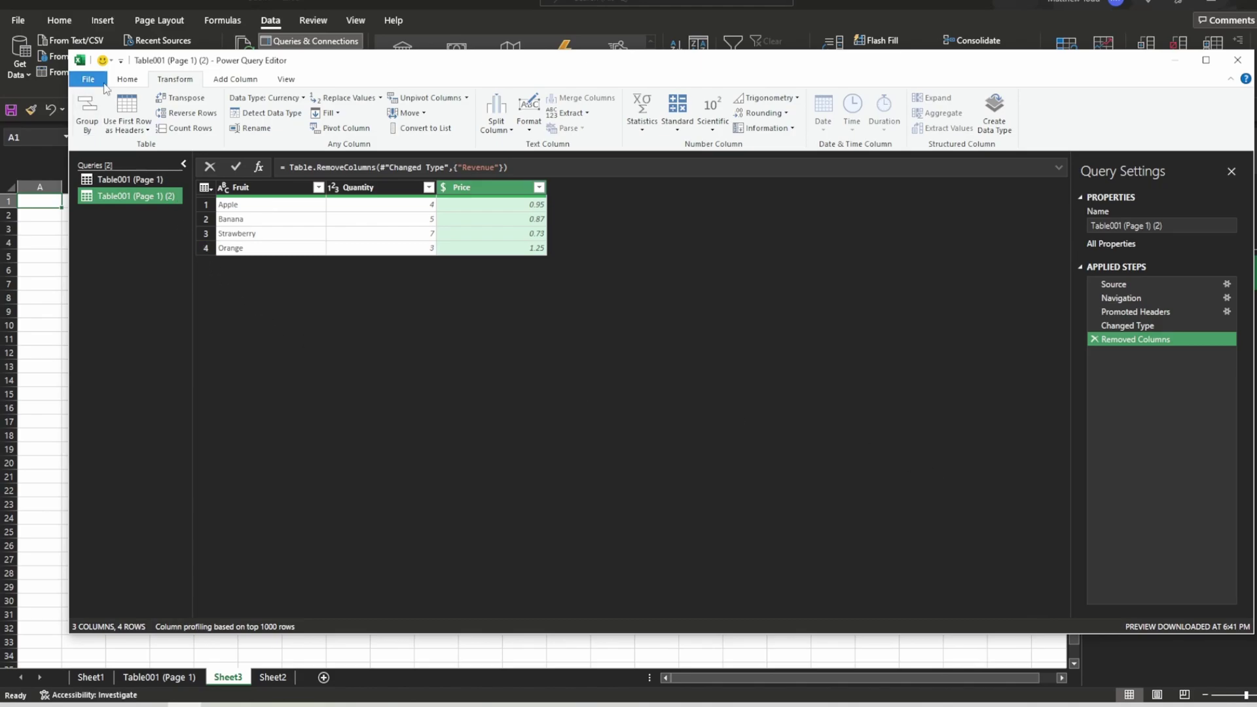
# Step: Close the query editor, load the edited table into the workbook, and format its Price values as currency
pyautogui.click(127, 80)
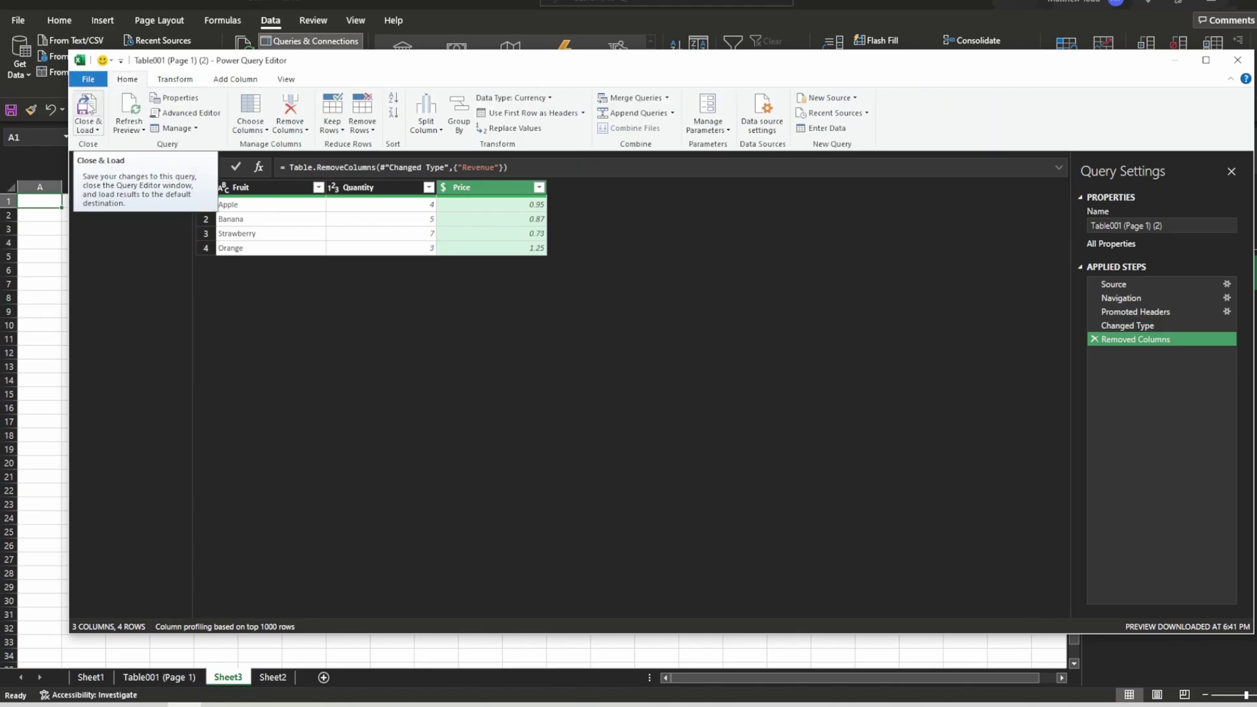
pyautogui.click(87, 101)
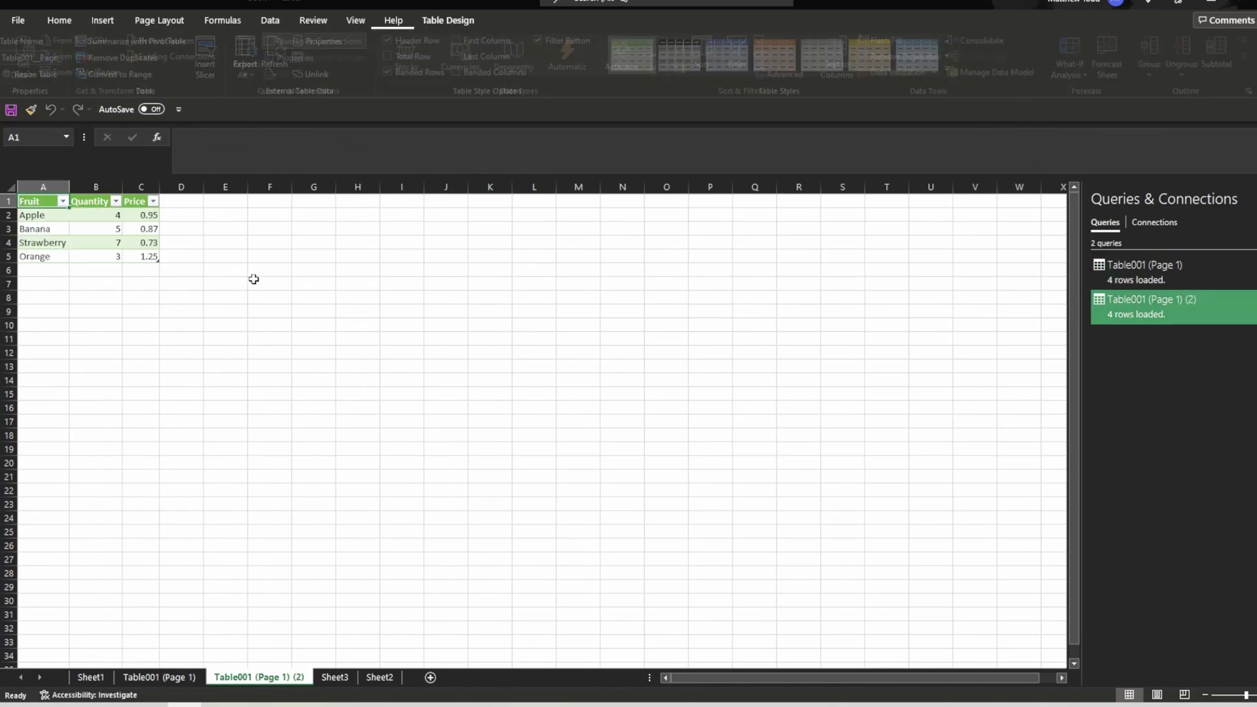
pyautogui.moveTo(135, 216); pyautogui.dragTo(137, 254)
pyautogui.hotkey('ctrl', 'shift', '4')
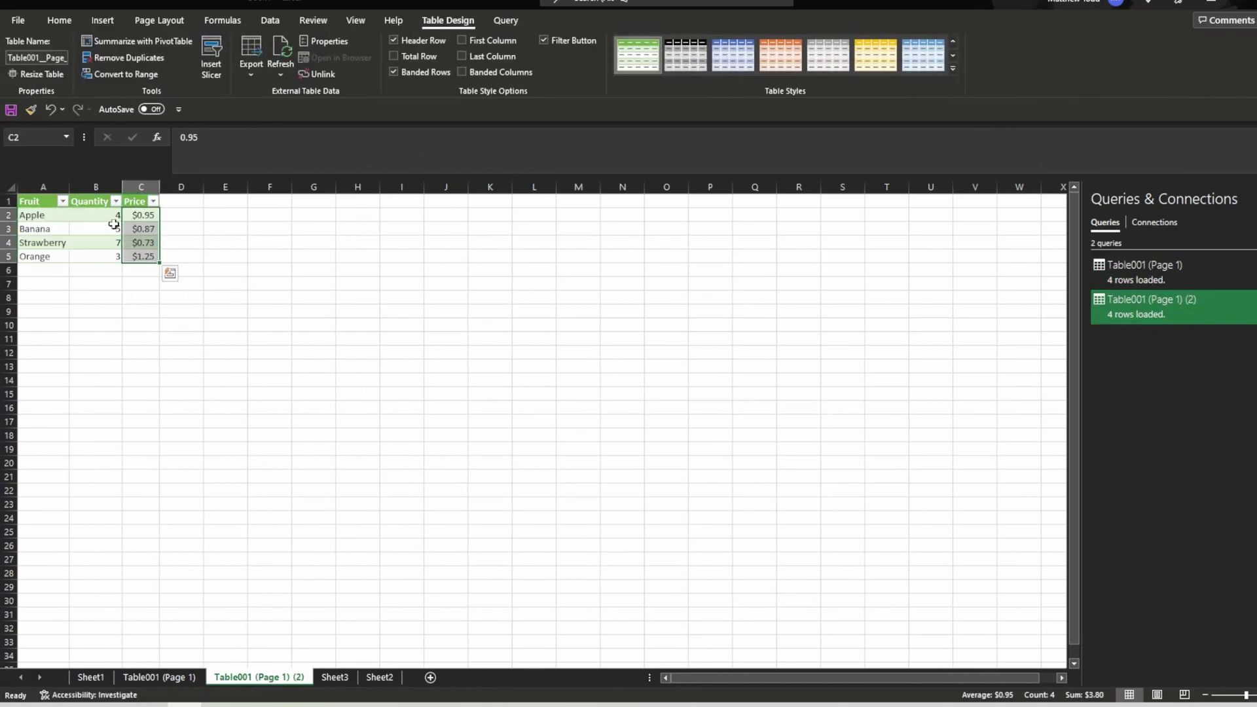
# Step: Center all data rows of the newly loaded table, A2:C5, and deselect the range
pyautogui.moveTo(65, 216); pyautogui.dragTo(133, 256)
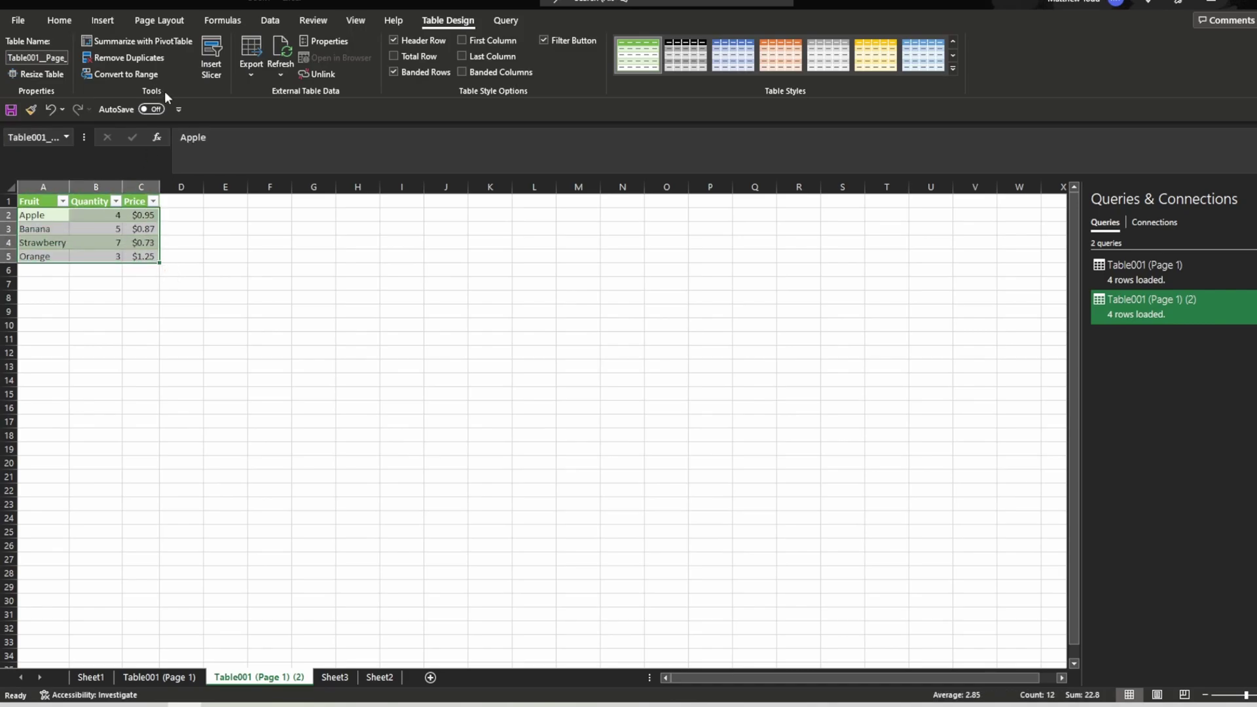
pyautogui.click(60, 20)
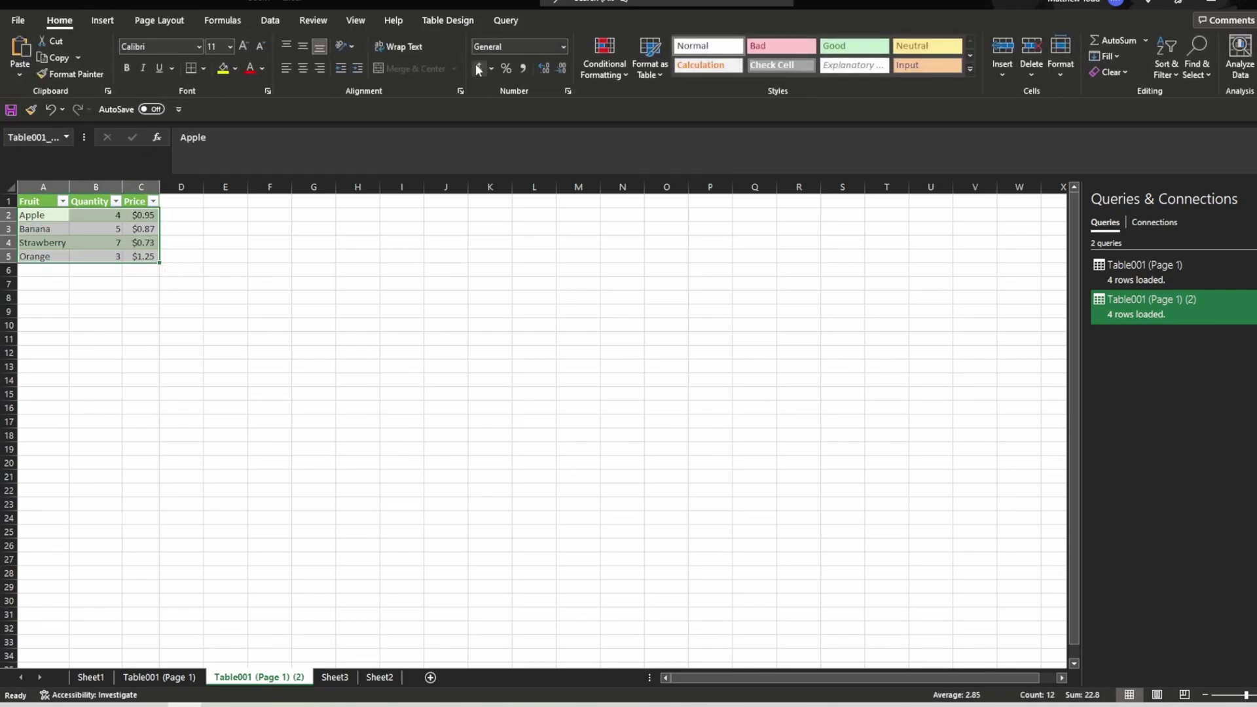
pyautogui.click(303, 68)
pyautogui.click(258, 231)
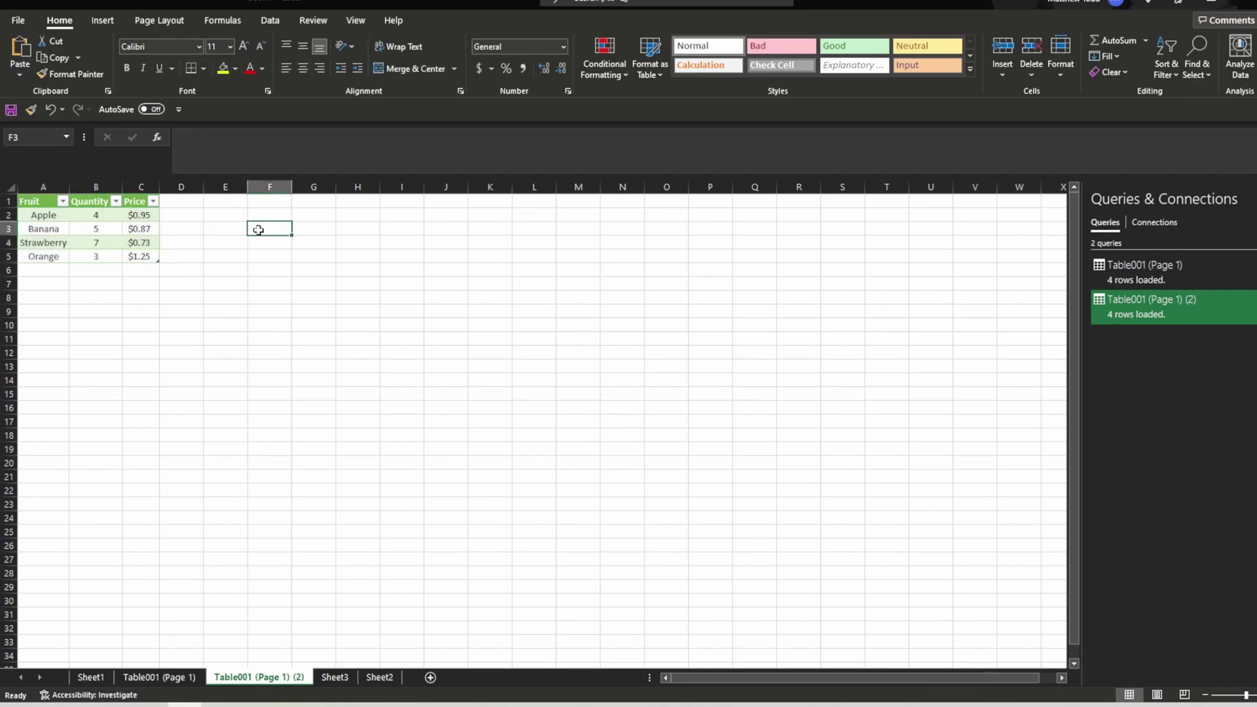